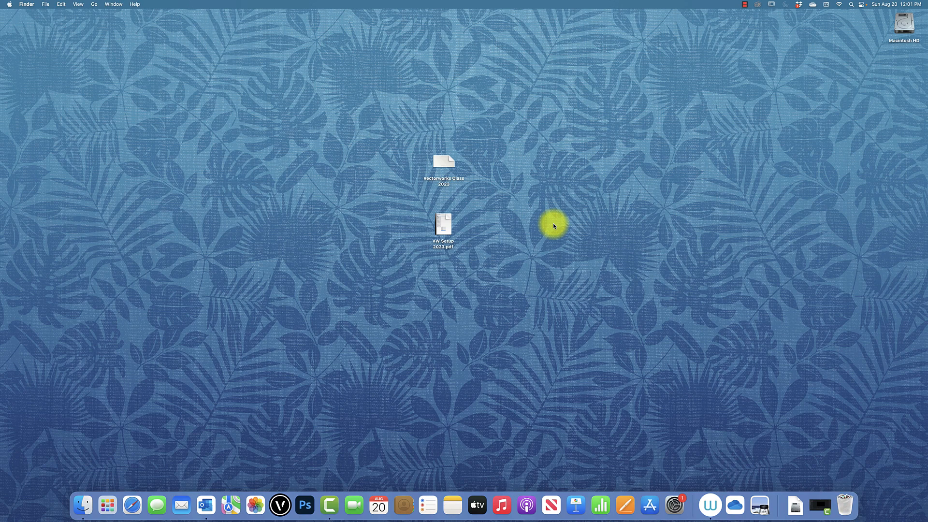
Open VW Setup 2023.pdf from the desktop, look through its Vectorworks setup pages and close it
{"action": "left_click", "coordinate": [440, 221]}
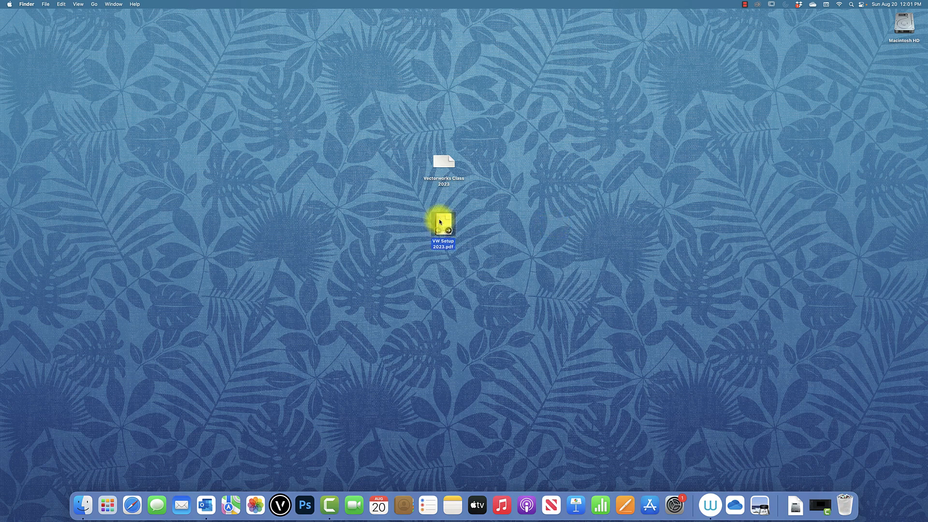
{"action": "double_click", "coordinate": [440, 222]}
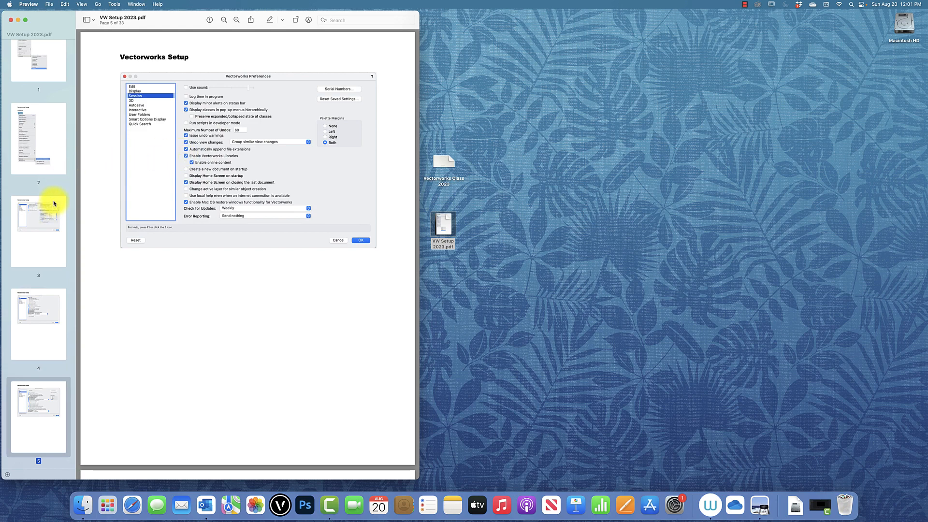
{"action": "left_click", "coordinate": [10, 20]}
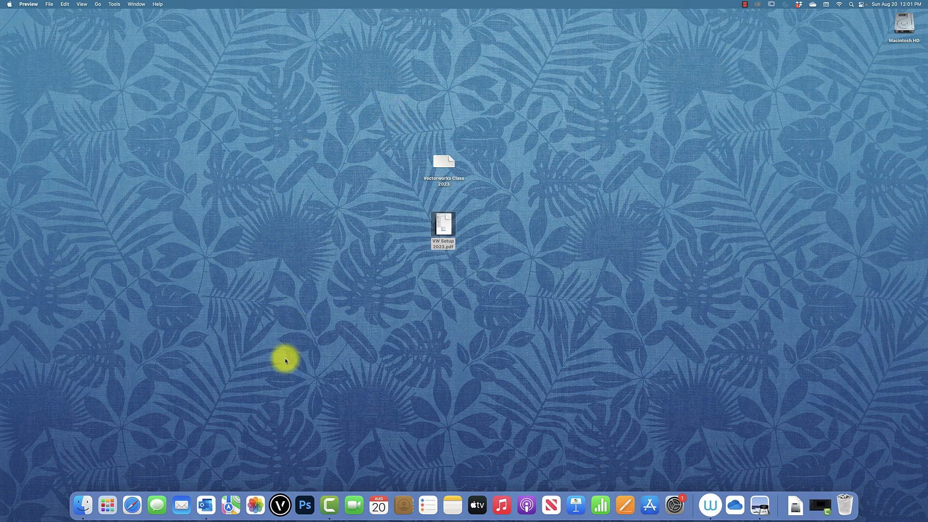
Launch Vectorworks, acknowledge the educational version notice and download the library catalog update
{"action": "left_click", "coordinate": [281, 505]}
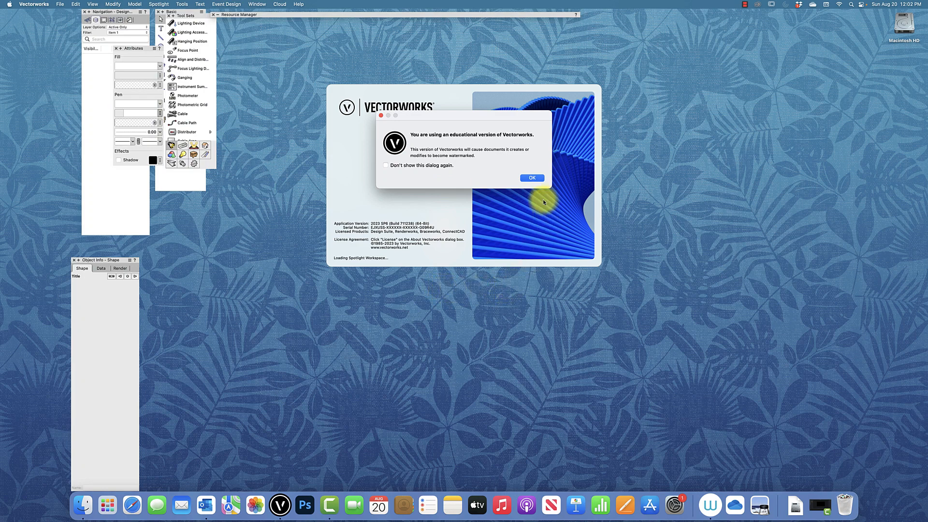
{"action": "left_click", "coordinate": [532, 178]}
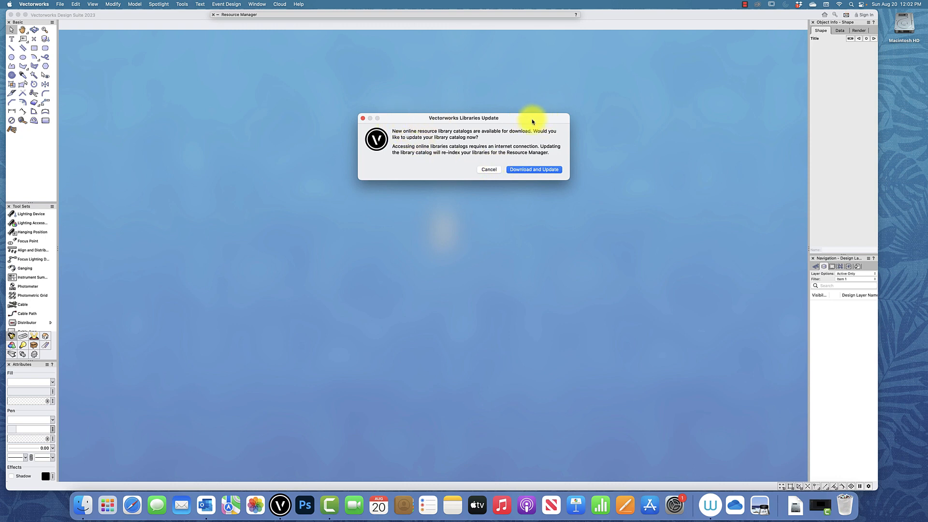
{"action": "left_click", "coordinate": [544, 170]}
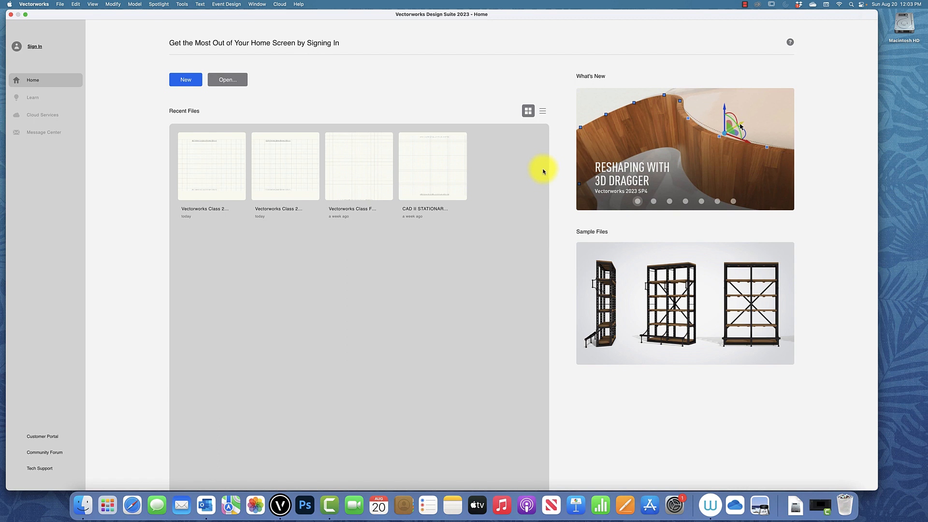
Open the Vectorworks Class 2023 file from the Desktop folder and acknowledge the watermark notice
{"action": "left_click", "coordinate": [225, 81]}
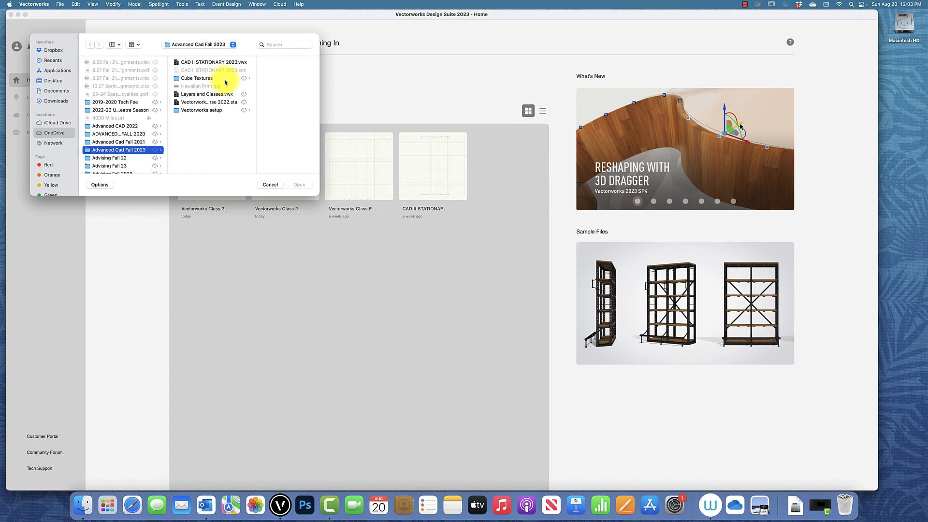
{"action": "left_click", "coordinate": [54, 81]}
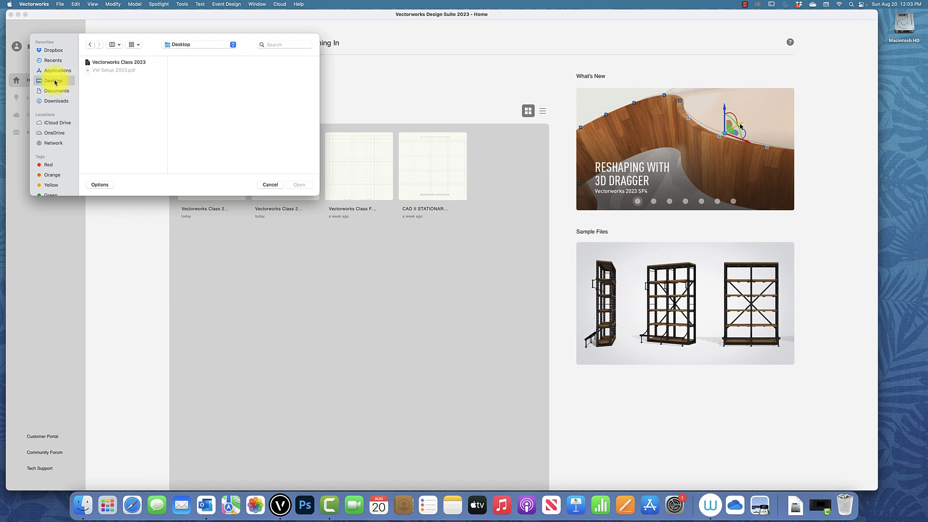
{"action": "left_click", "coordinate": [144, 62]}
{"action": "left_click", "coordinate": [301, 185]}
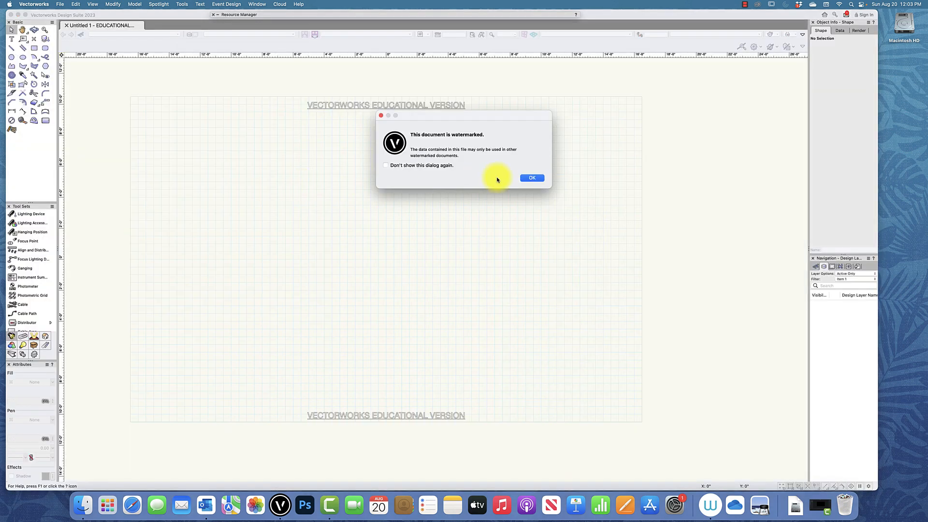
{"action": "left_click", "coordinate": [531, 178]}
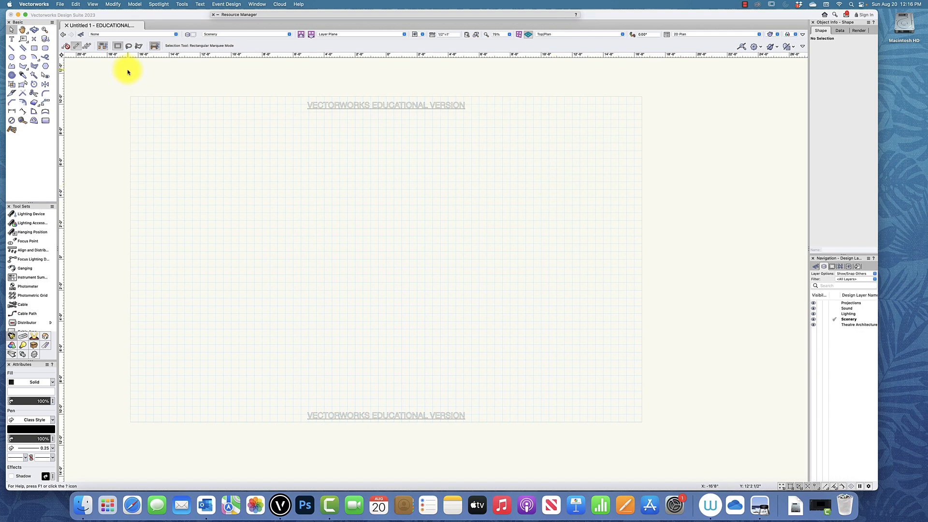
Choose Spotlight as the active workspace
{"action": "left_click", "coordinate": [182, 5]}
{"action": "mouse_move", "coordinate": [228, 230]}
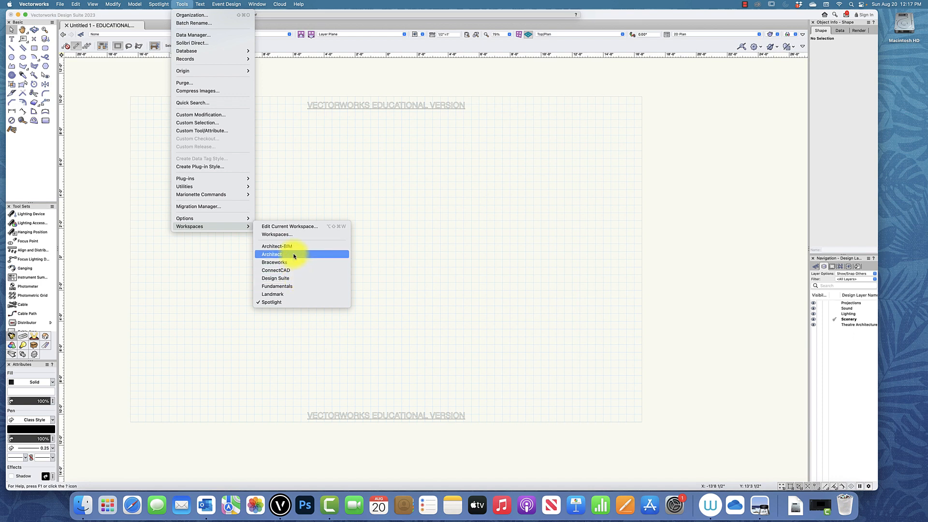
{"action": "left_click", "coordinate": [291, 302]}
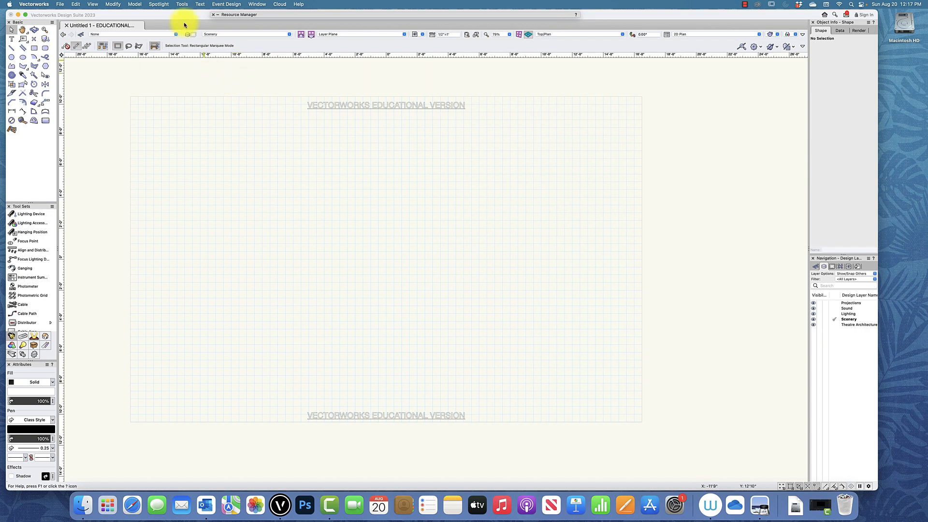
Open the Vectorworks Preferences and review the Edit, Display and Session settings
{"action": "left_click", "coordinate": [182, 4]}
{"action": "mouse_move", "coordinate": [193, 218]}
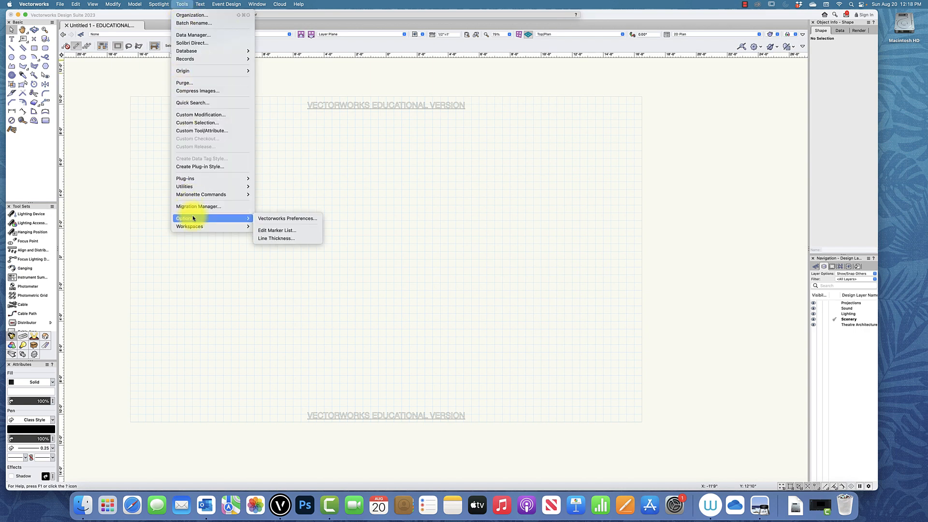
{"action": "left_click", "coordinate": [292, 218]}
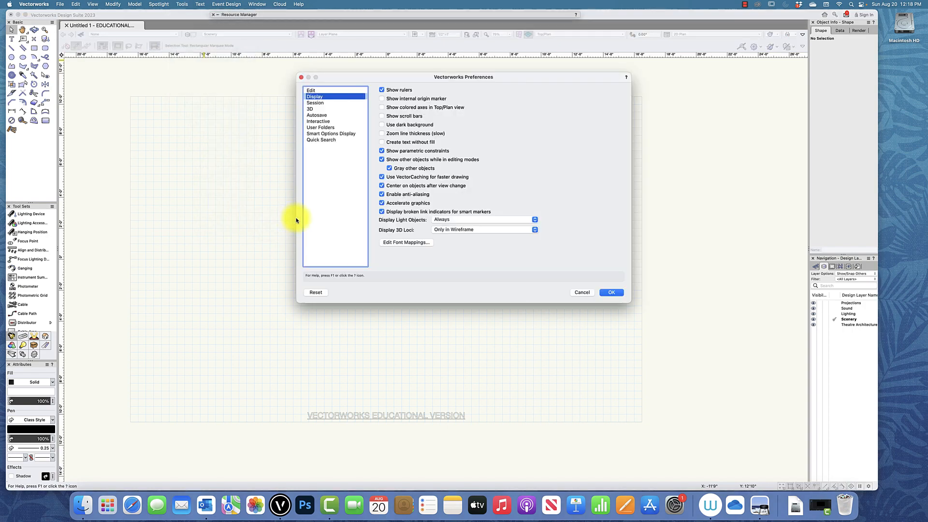
{"action": "left_click", "coordinate": [324, 91]}
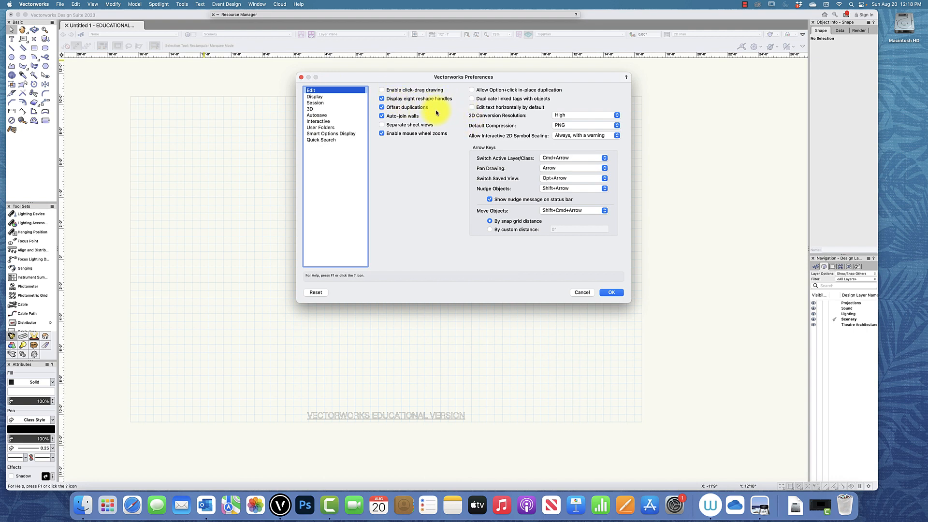
{"action": "left_click", "coordinate": [319, 97]}
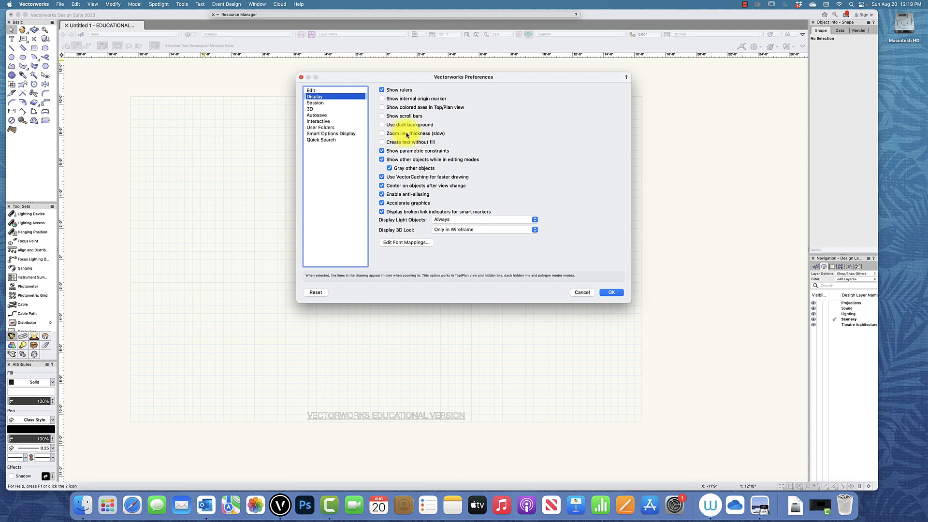
{"action": "left_click", "coordinate": [317, 103]}
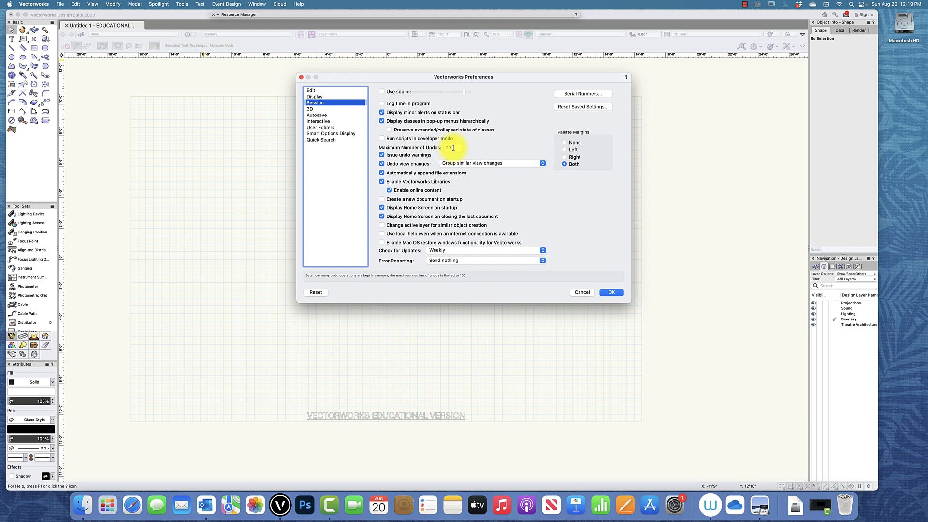
Set the 3D Conversion Resolution to High in the 3D preferences
{"action": "left_click", "coordinate": [312, 110]}
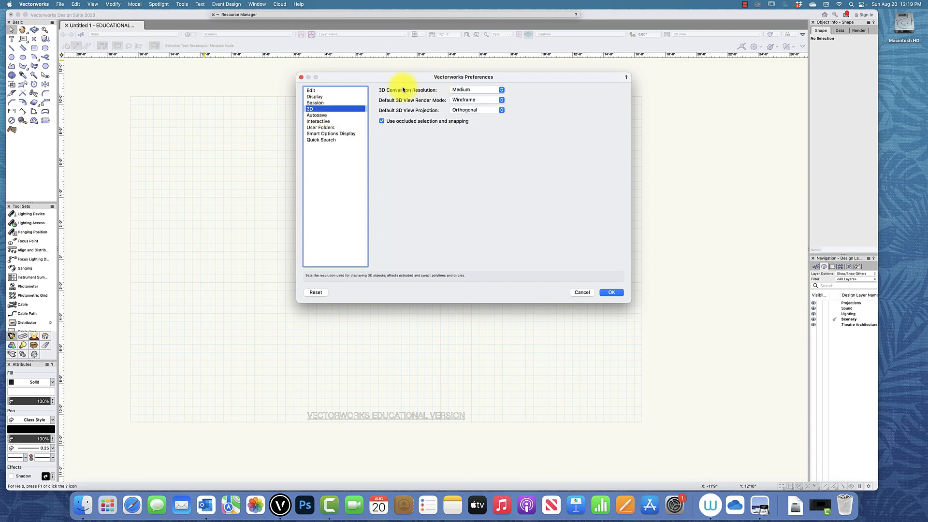
{"action": "left_click", "coordinate": [489, 90]}
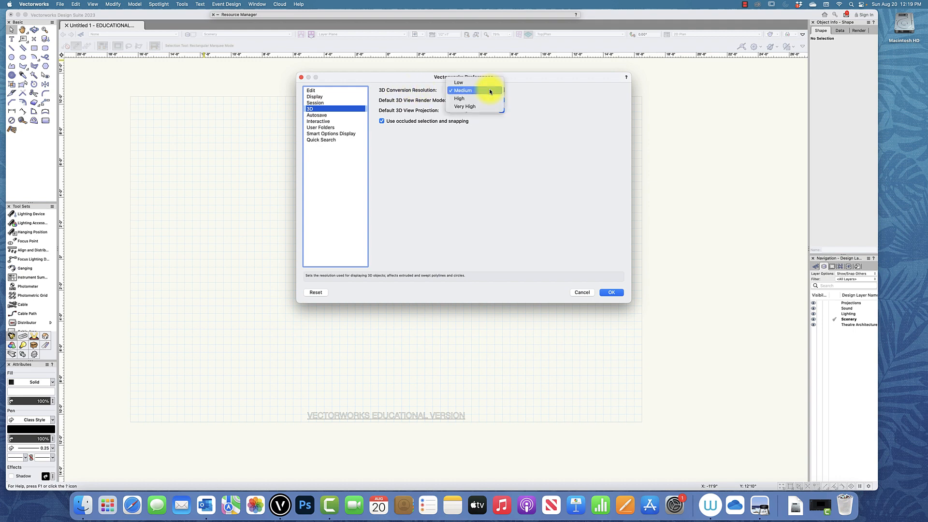
{"action": "left_click", "coordinate": [479, 99]}
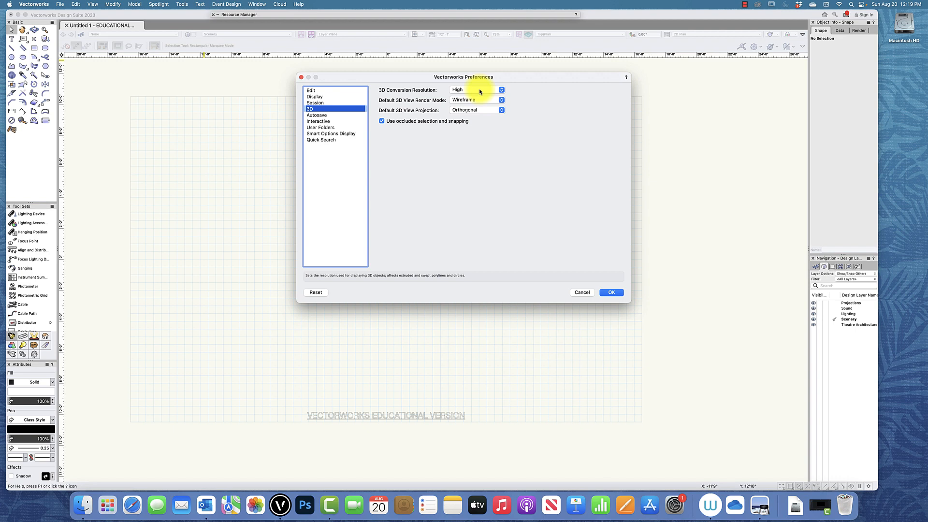
{"action": "left_click", "coordinate": [482, 92]}
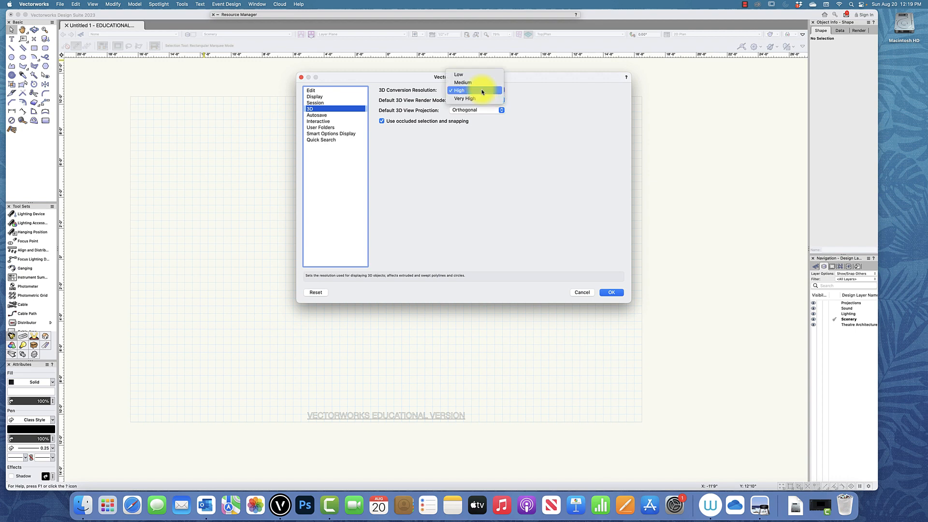
{"action": "left_click", "coordinate": [476, 91]}
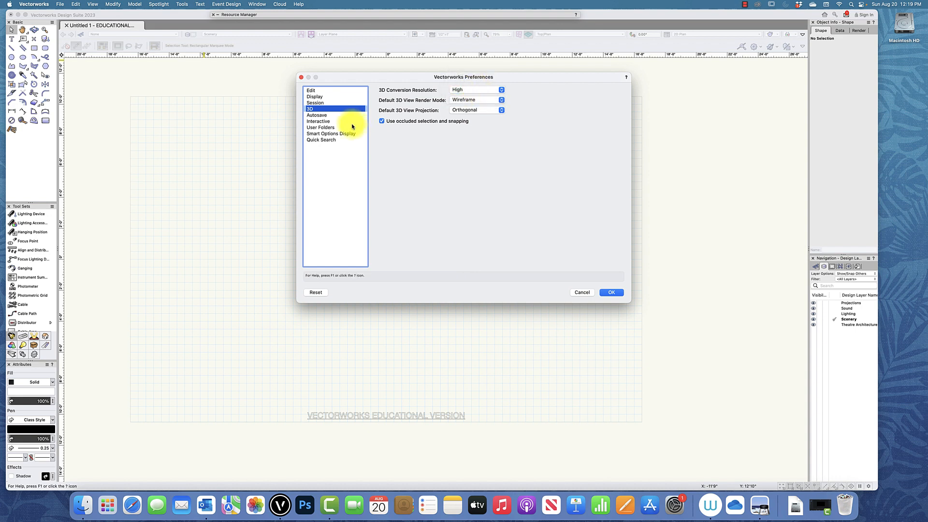
Set Autosave to every 5 minutes in the Autosave preferences
{"action": "left_click", "coordinate": [317, 115]}
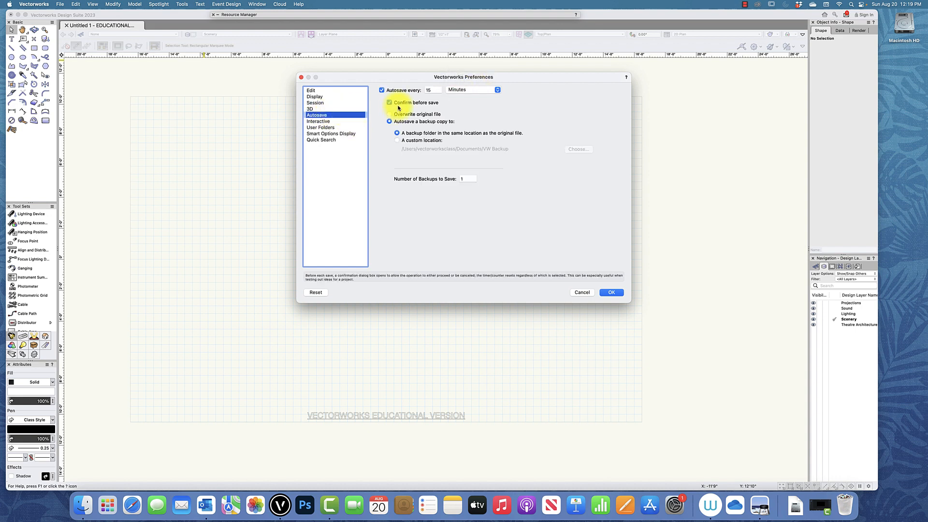
{"action": "left_click", "coordinate": [431, 91]}
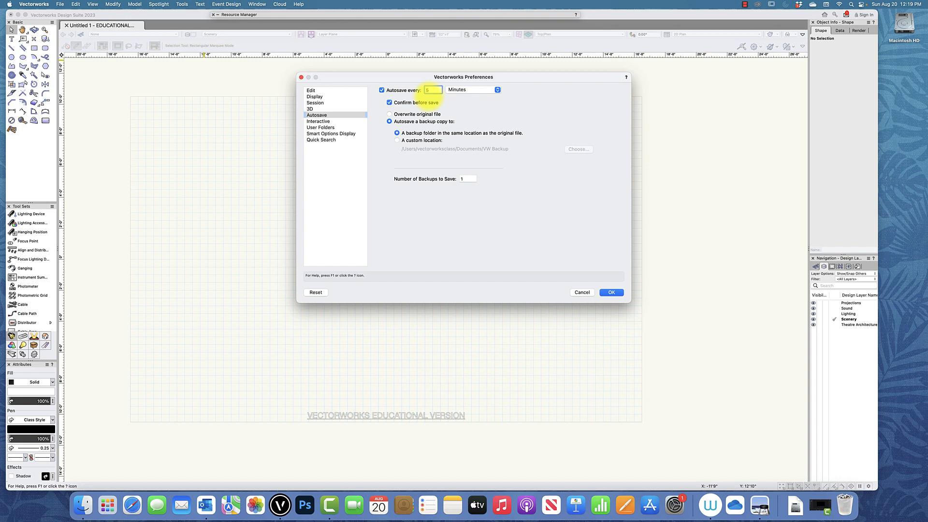
{"action": "left_click", "coordinate": [434, 91]}
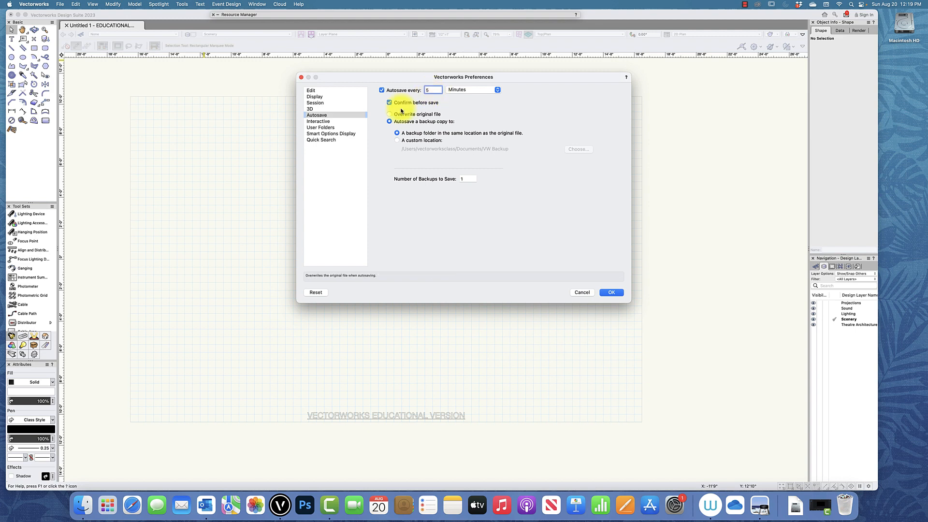
Review the Interactive, User Folders, Smart Options Display and Quick Search preferences, then accept the preferences and decline saving a backup
{"action": "left_click", "coordinate": [325, 121]}
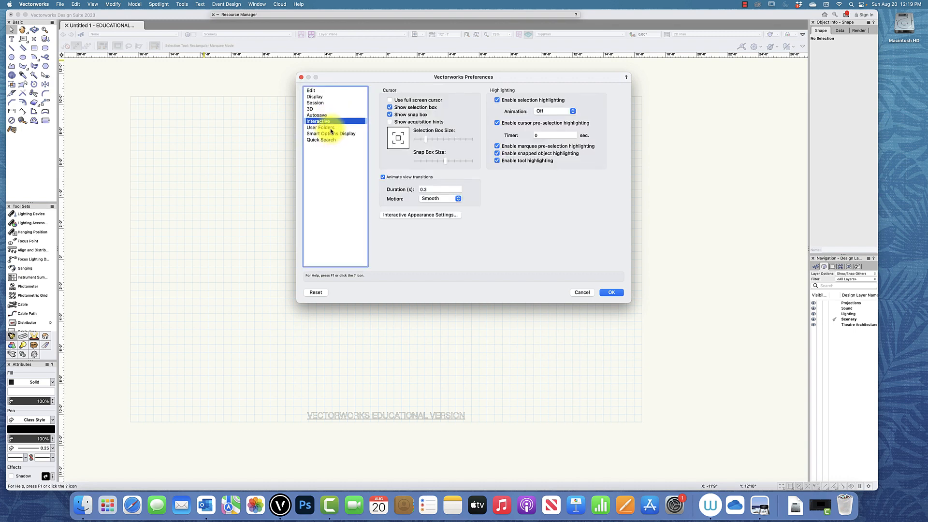
{"action": "left_click", "coordinate": [332, 128]}
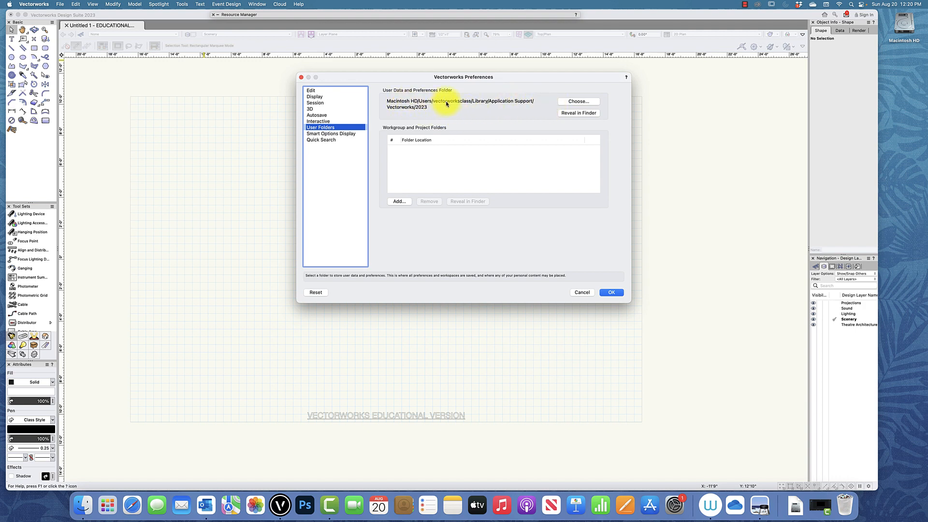
{"action": "left_click", "coordinate": [342, 134]}
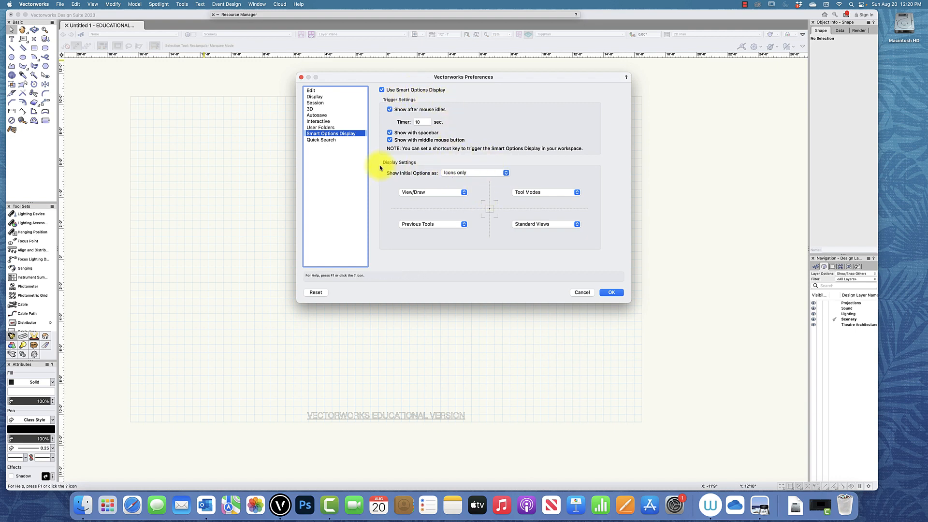
{"action": "left_click", "coordinate": [328, 140]}
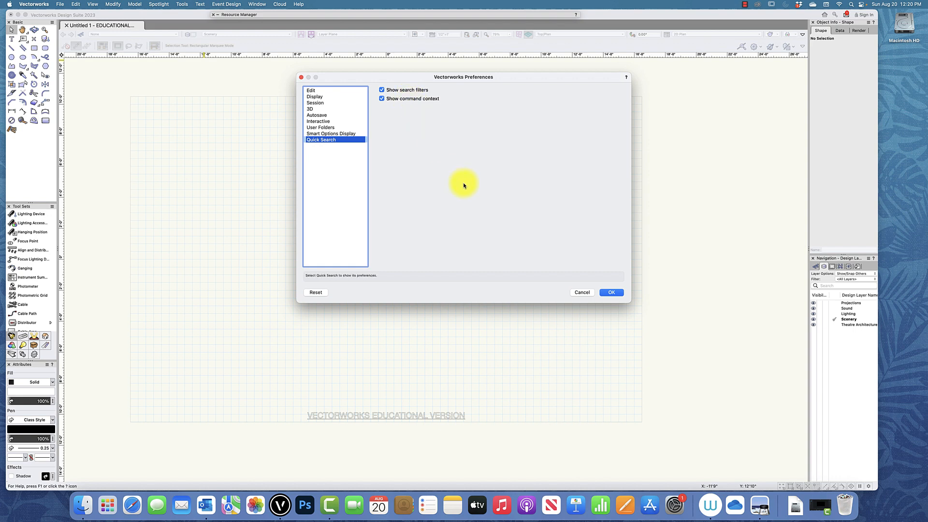
{"action": "left_click", "coordinate": [609, 292]}
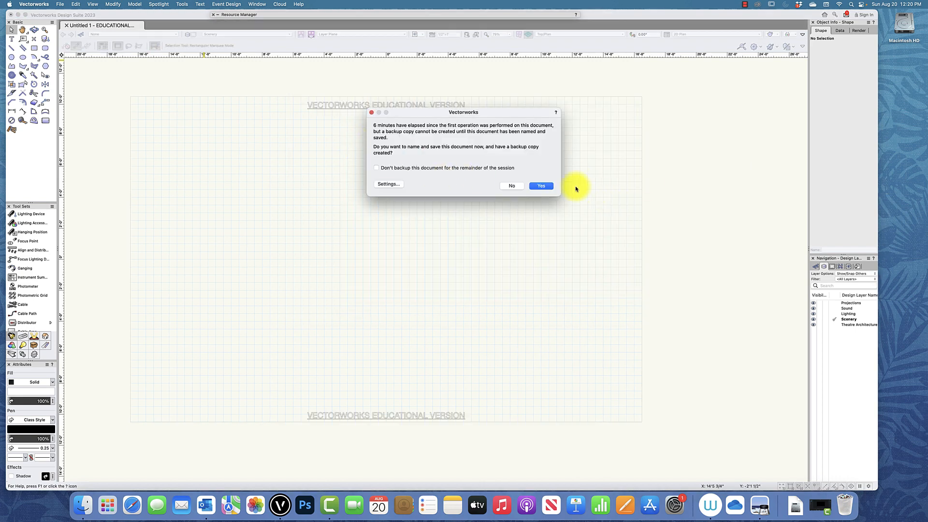
{"action": "left_click", "coordinate": [510, 186]}
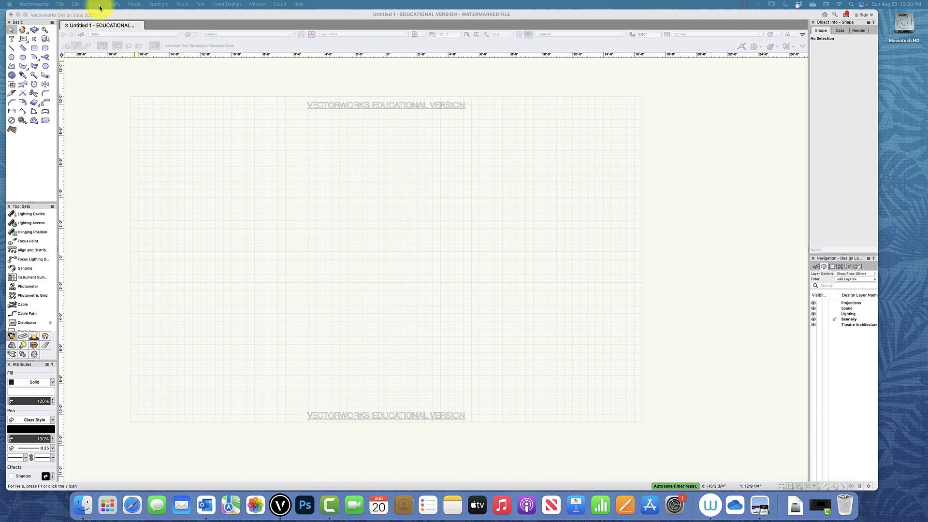
Review the Display, Dimensions, Resolution, Legacy 2D and Plan Shadows settings in the Document Preferences, then accept them
{"action": "left_click", "coordinate": [61, 3]}
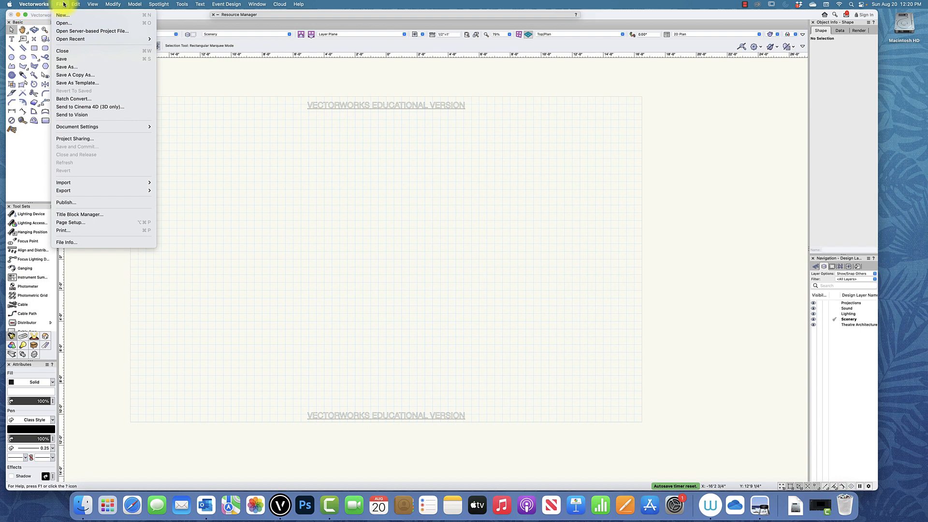
{"action": "mouse_move", "coordinate": [88, 128]}
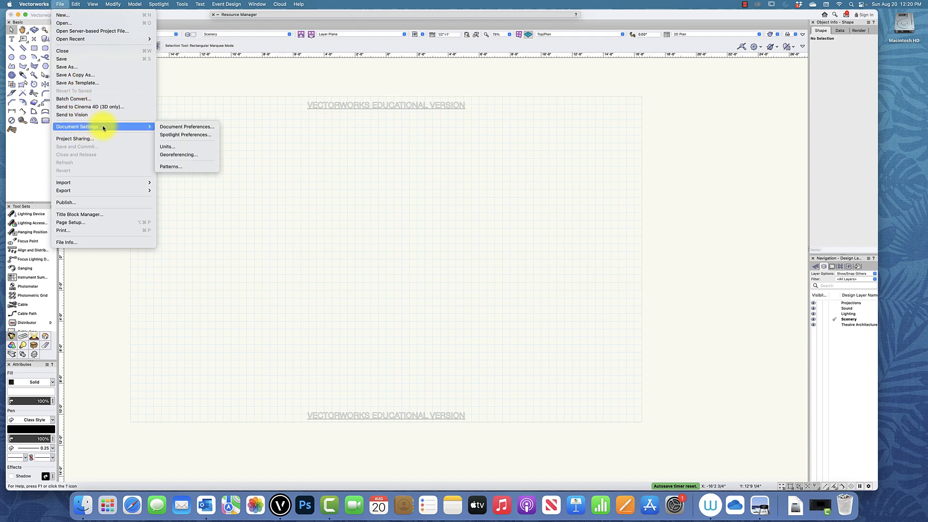
{"action": "left_click", "coordinate": [192, 127]}
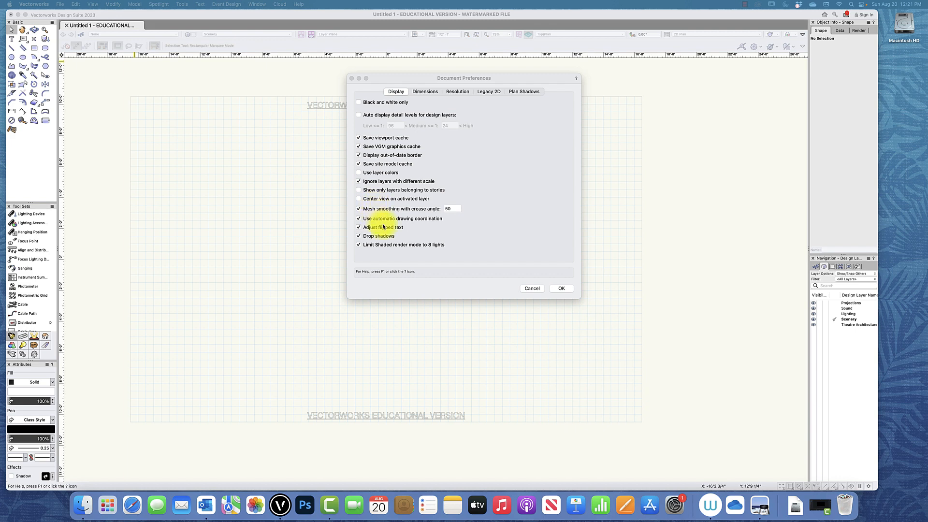
{"action": "left_click", "coordinate": [423, 92]}
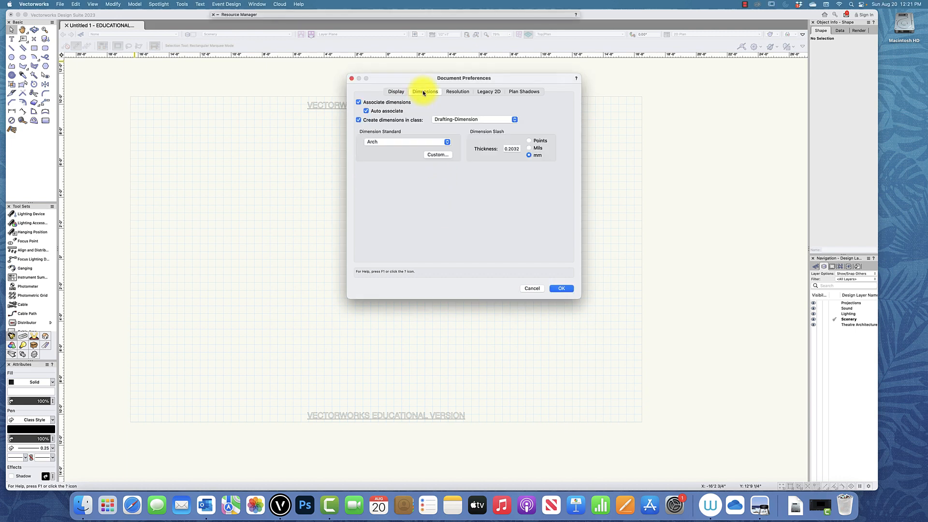
{"action": "left_click", "coordinate": [452, 93]}
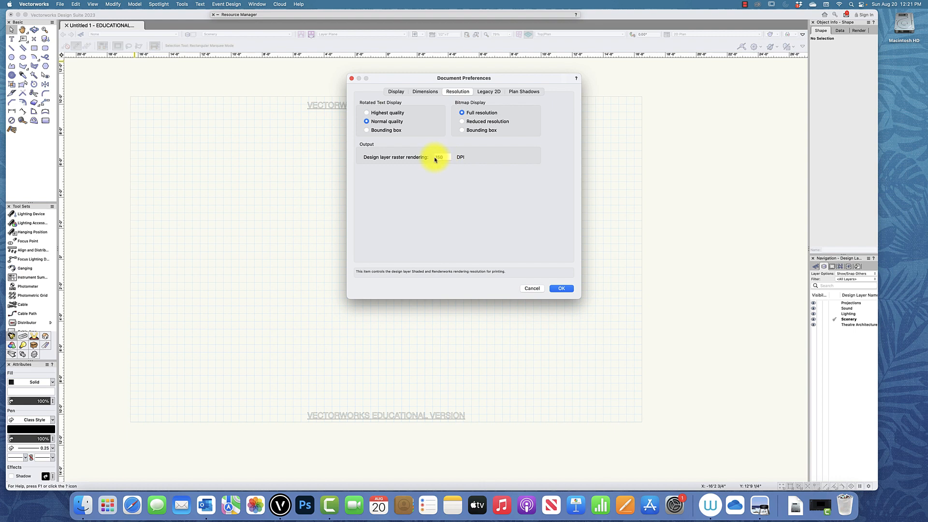
{"action": "left_click", "coordinate": [489, 91]}
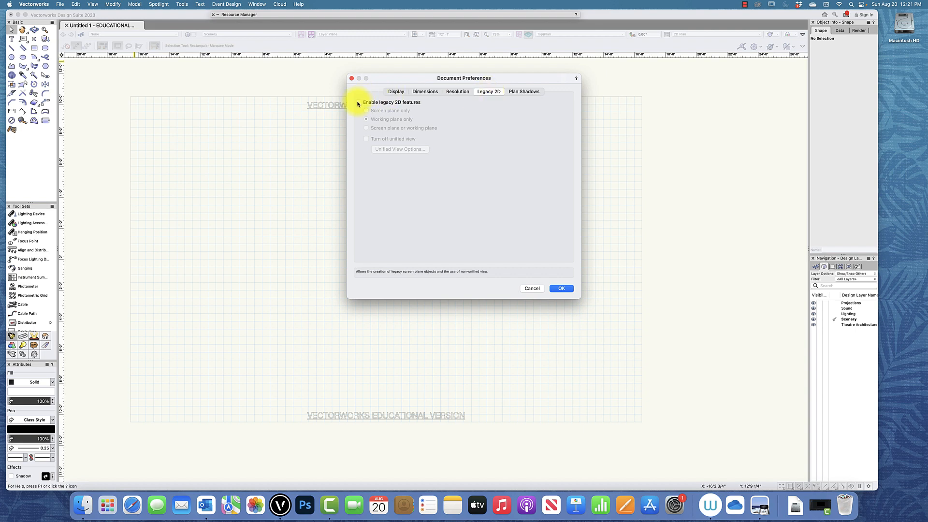
{"action": "left_click", "coordinate": [525, 93]}
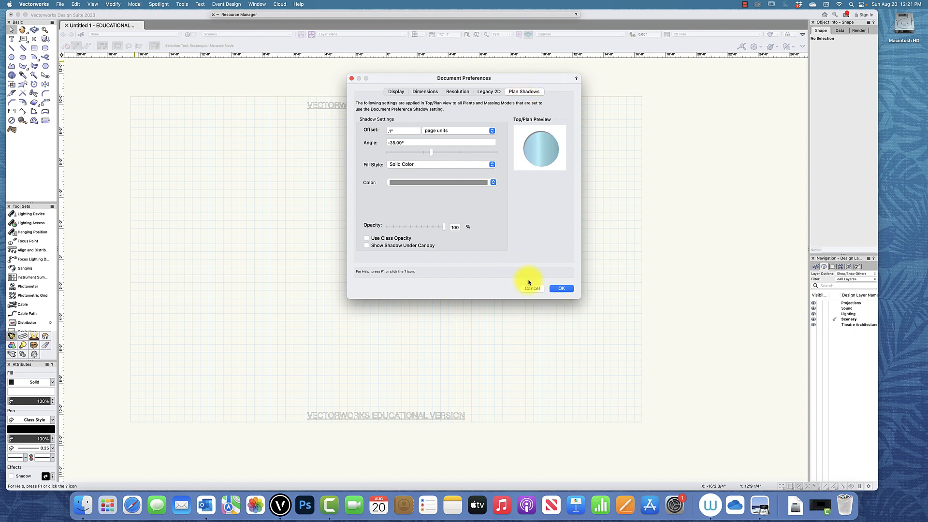
{"action": "left_click", "coordinate": [564, 289]}
{"action": "left_click", "coordinate": [563, 288]}
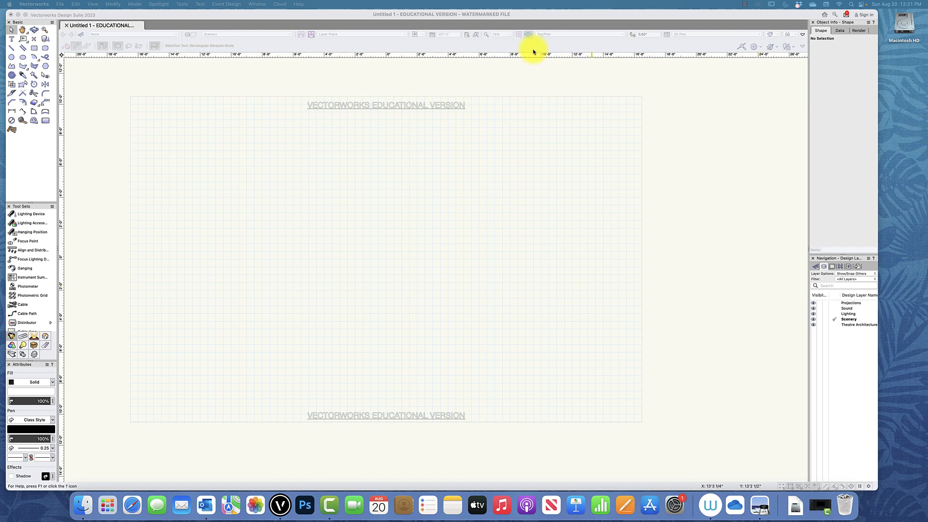
Review the Loads and Rigging, Lighting Devices, Universes and Lightwright settings in the Spotlight Preferences, then accept them
{"action": "left_click", "coordinate": [60, 4]}
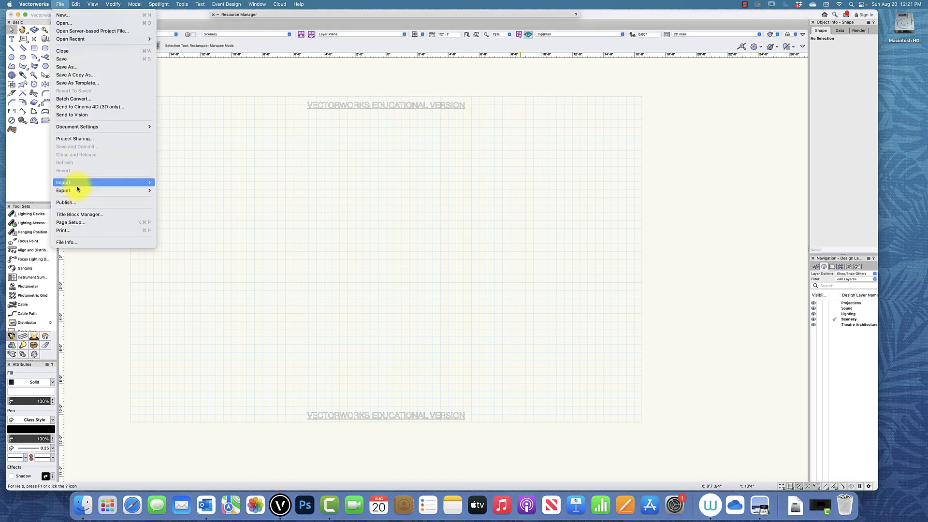
{"action": "mouse_move", "coordinate": [89, 127]}
{"action": "left_click", "coordinate": [187, 134]}
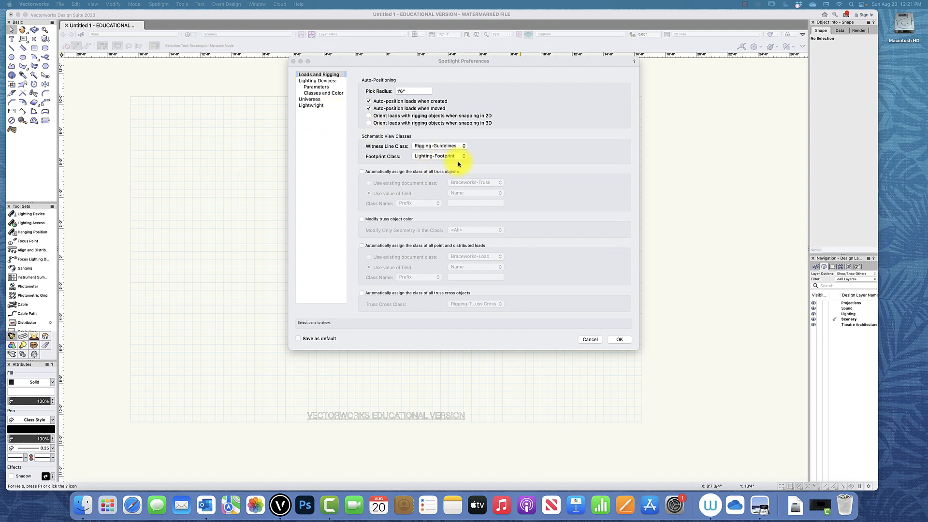
{"action": "left_click", "coordinate": [319, 83]}
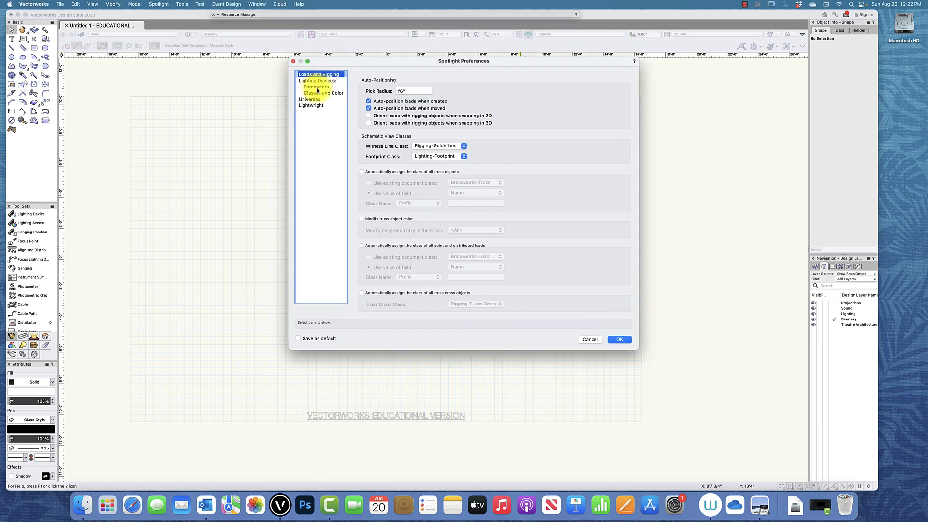
{"action": "left_click", "coordinate": [316, 87]}
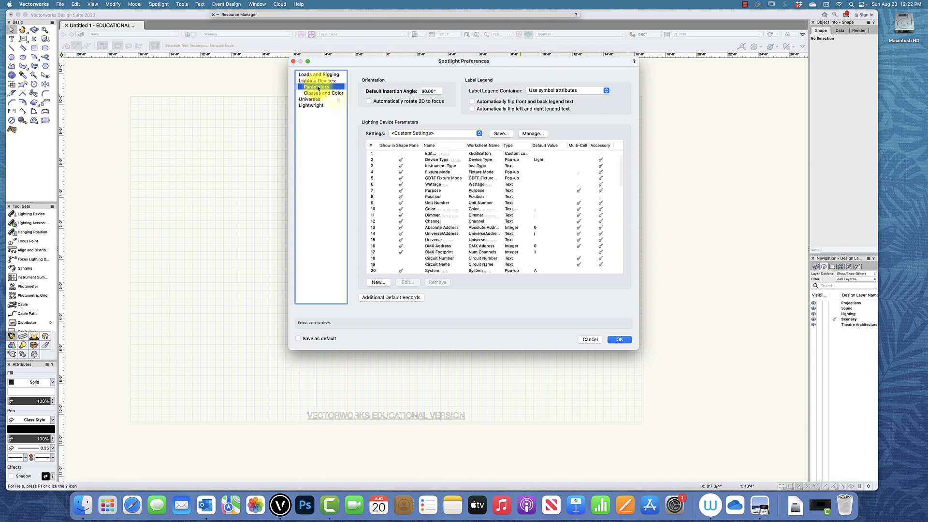
{"action": "left_click", "coordinate": [334, 94]}
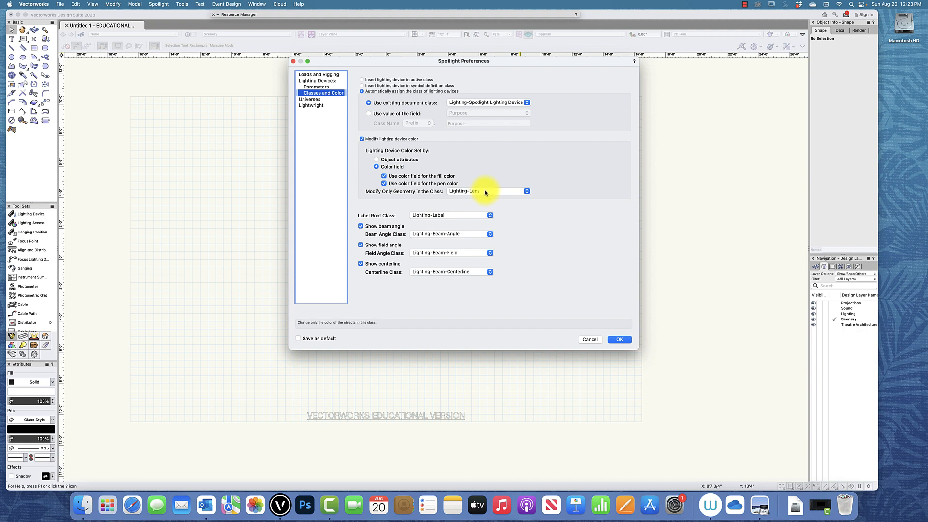
{"action": "left_click", "coordinate": [307, 99]}
{"action": "left_click", "coordinate": [310, 105]}
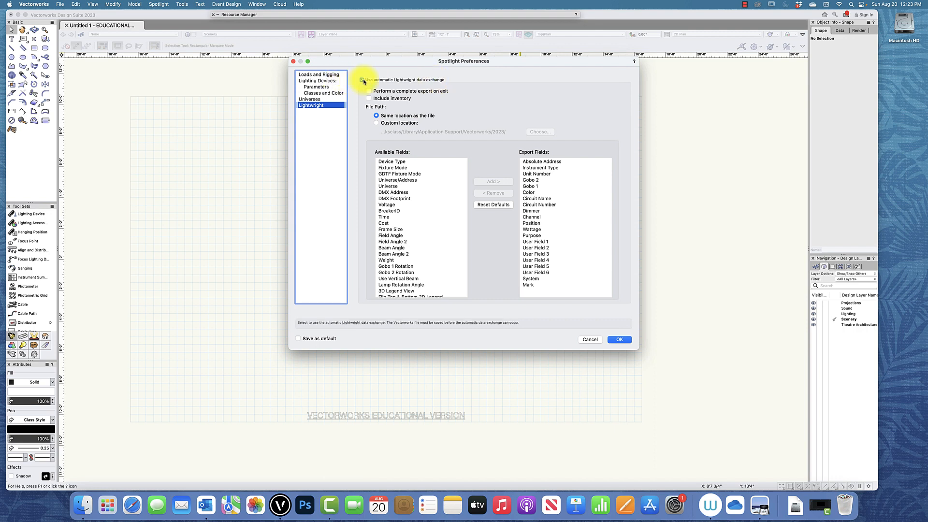
{"action": "left_click", "coordinate": [620, 339]}
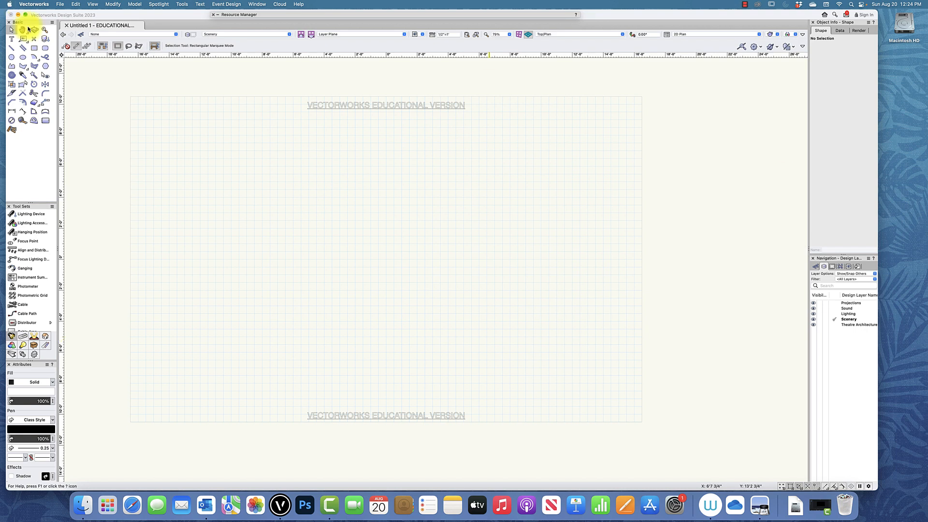
Check the page dimensions in Page Setup and the paper size and orientation in its printer setup, then accept both
{"action": "left_click", "coordinate": [61, 5]}
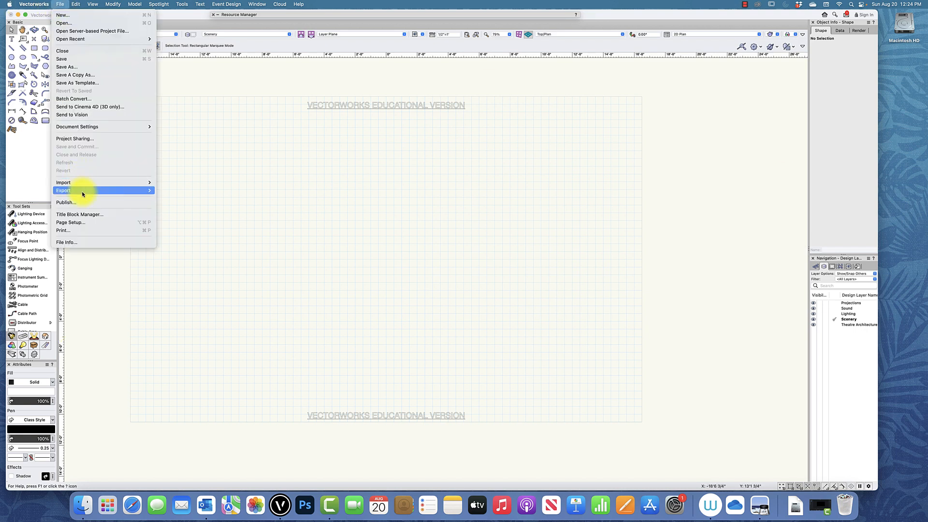
{"action": "left_click", "coordinate": [76, 222]}
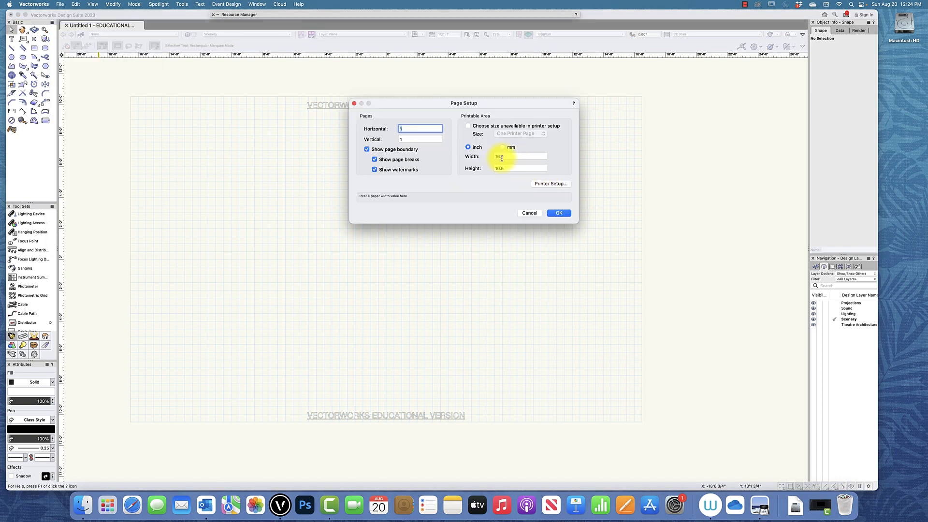
{"action": "left_click", "coordinate": [544, 183]}
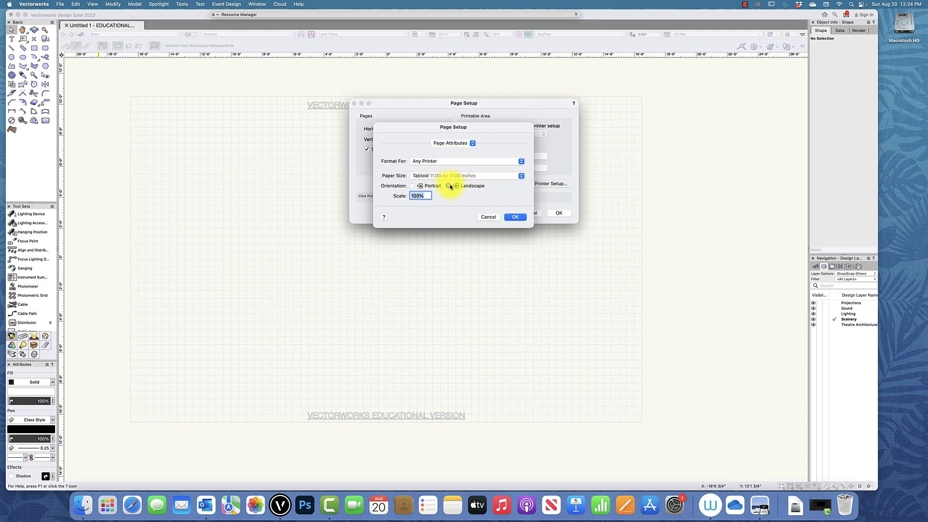
{"action": "left_click", "coordinate": [515, 217]}
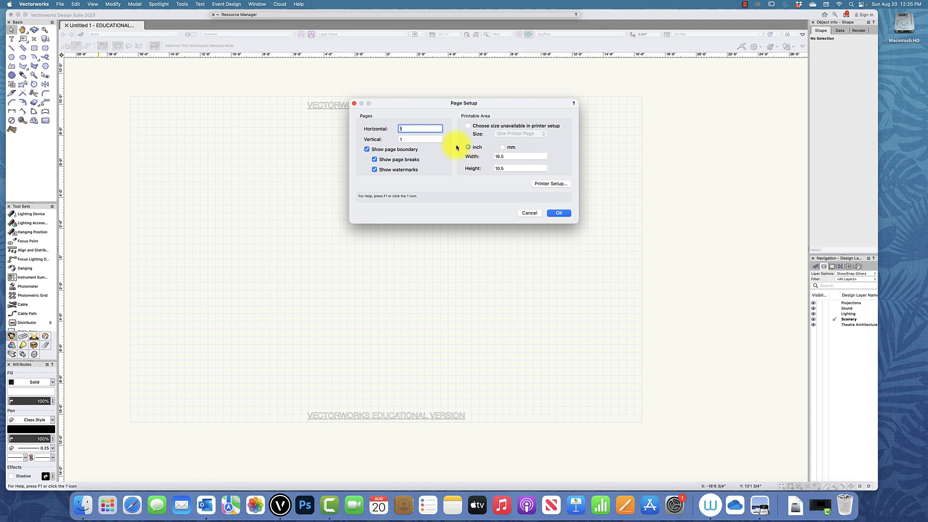
{"action": "left_click", "coordinate": [562, 214]}
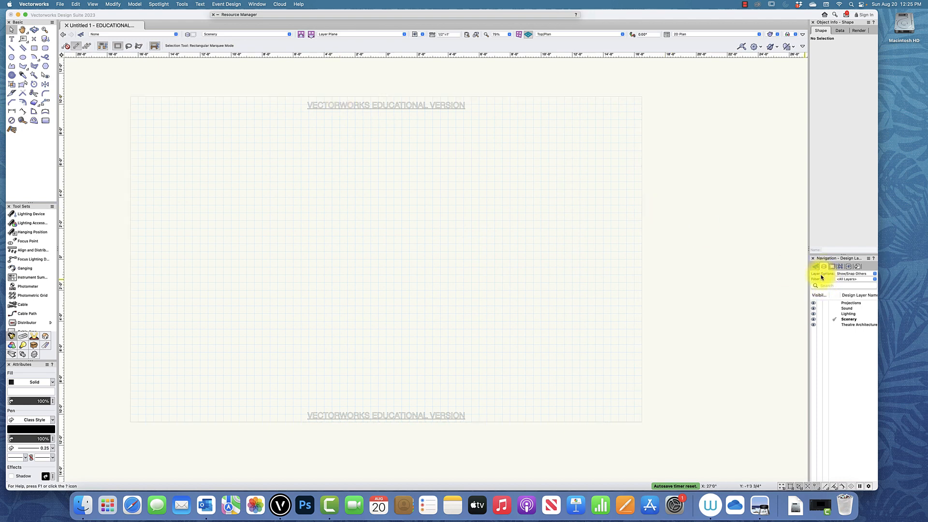
Examine the file's classes, design layers and sheet layers in the Navigation palette
{"action": "left_click", "coordinate": [816, 267]}
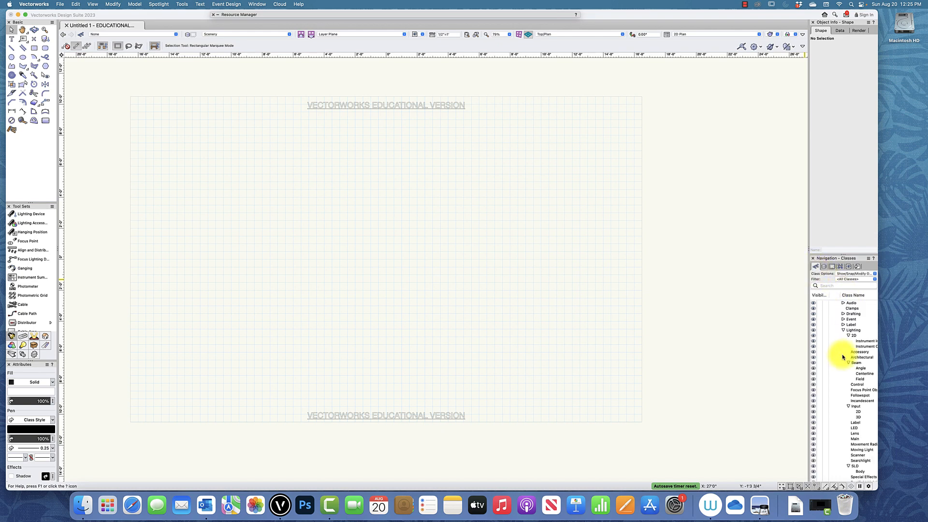
{"action": "scroll", "coordinate": [844, 358], "scroll_direction": "up", "scroll_amount": 3}
{"action": "scroll", "coordinate": [844, 358], "scroll_direction": "down", "scroll_amount": 5}
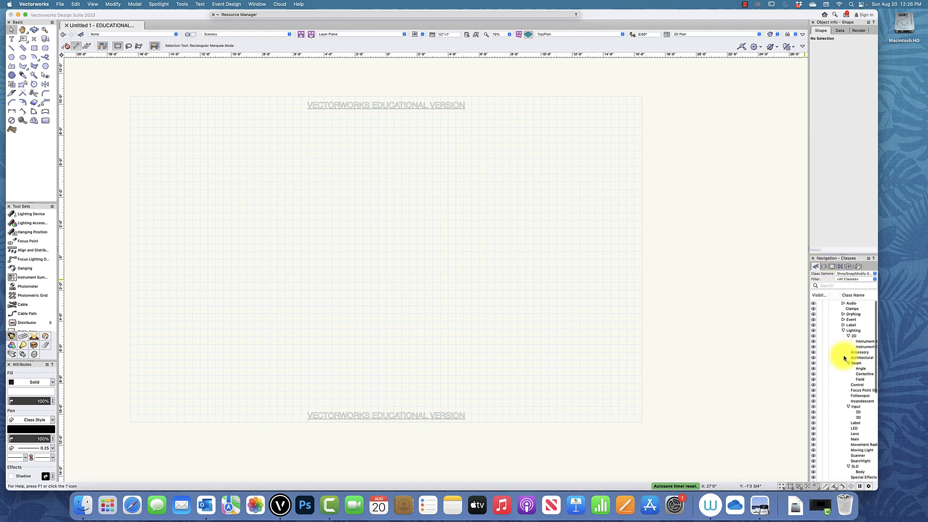
{"action": "scroll", "coordinate": [844, 358], "scroll_direction": "down", "scroll_amount": 7}
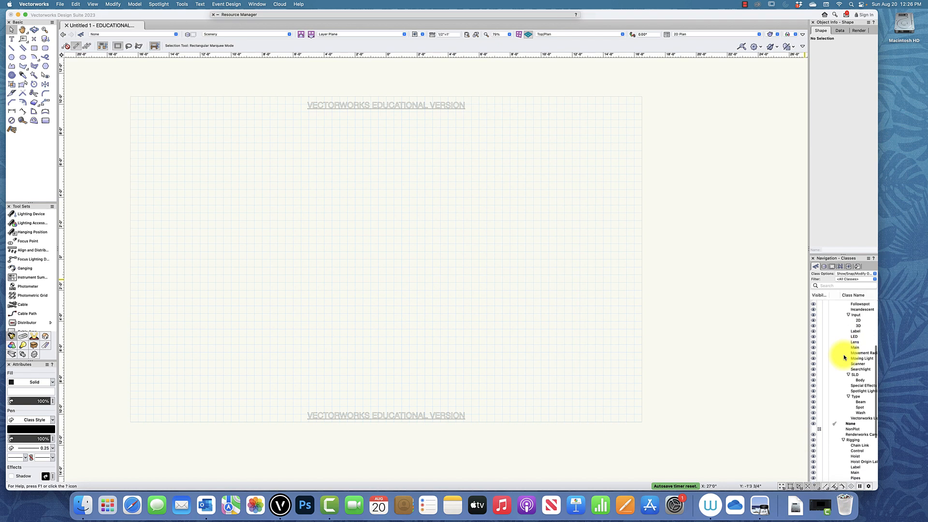
{"action": "scroll", "coordinate": [841, 341], "scroll_direction": "up", "scroll_amount": 10}
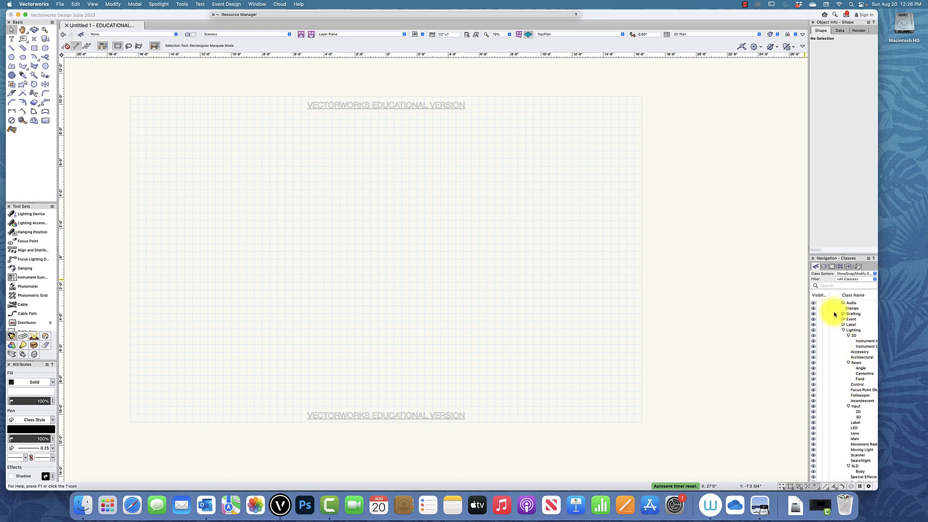
{"action": "left_click", "coordinate": [823, 267]}
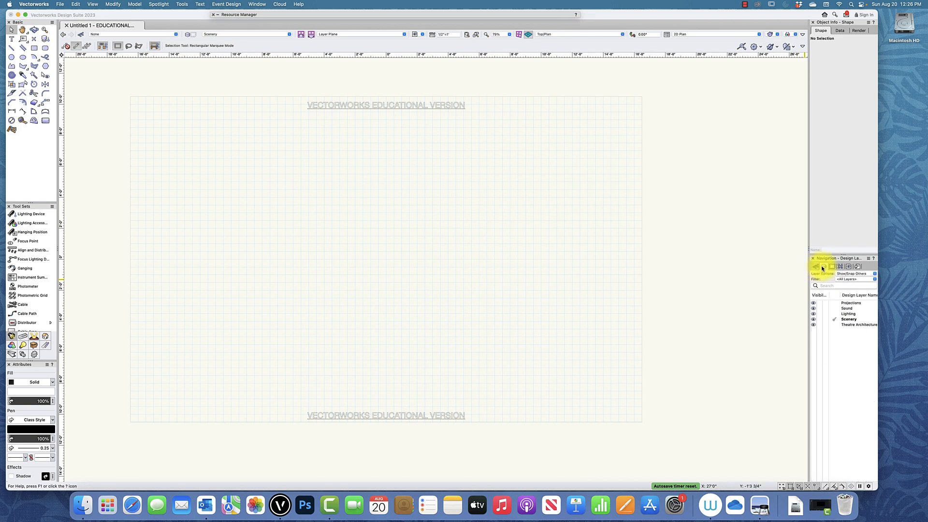
{"action": "left_click", "coordinate": [833, 267]}
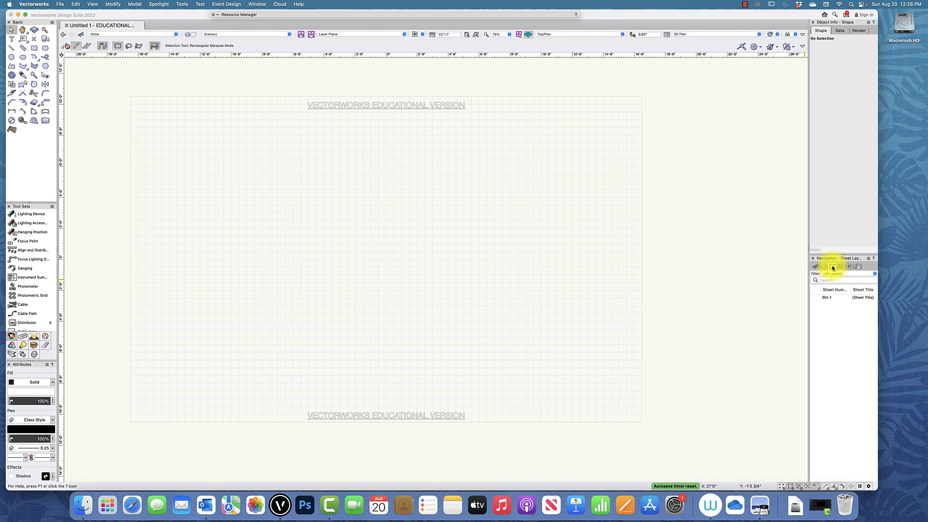
{"action": "left_click", "coordinate": [816, 268]}
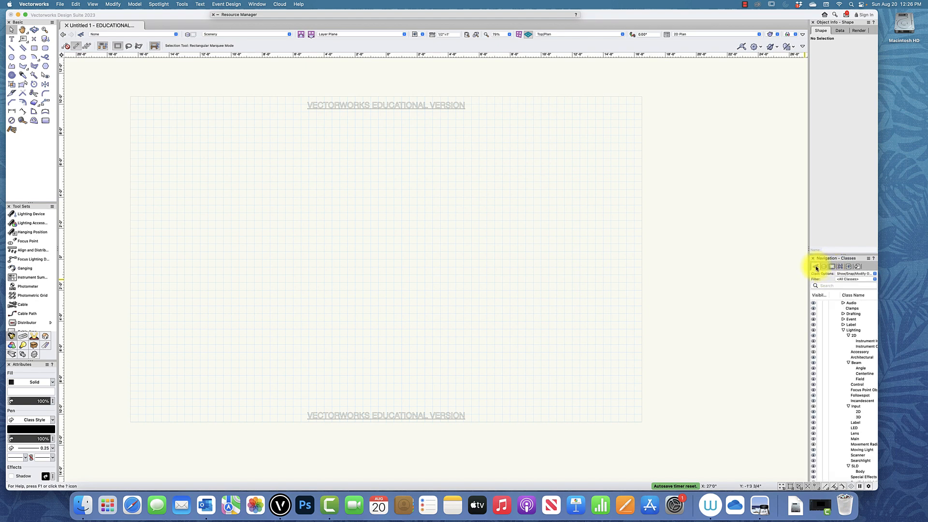
{"action": "left_click", "coordinate": [824, 267]}
{"action": "left_click", "coordinate": [831, 268]}
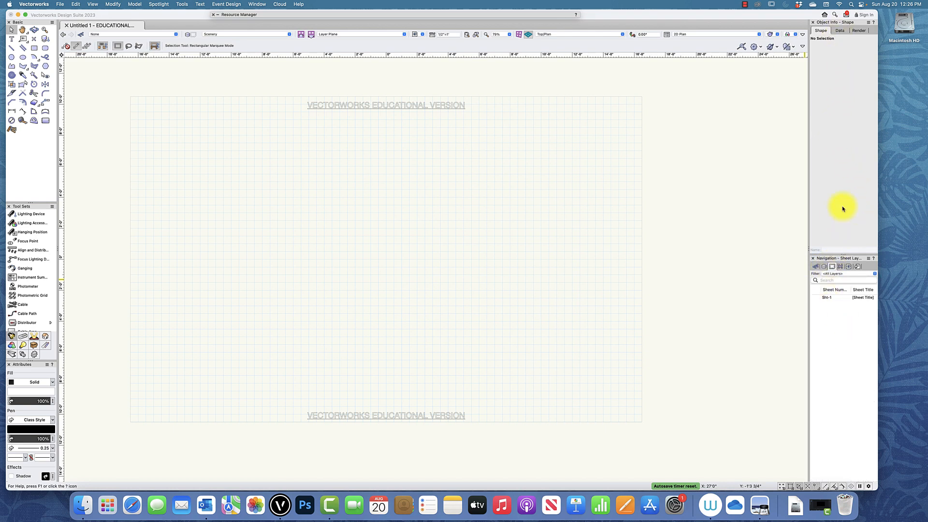
Review which palettes are enabled in the workspace, leaving the selection as it is
{"action": "left_click", "coordinate": [260, 5]}
{"action": "mouse_move", "coordinate": [259, 16]}
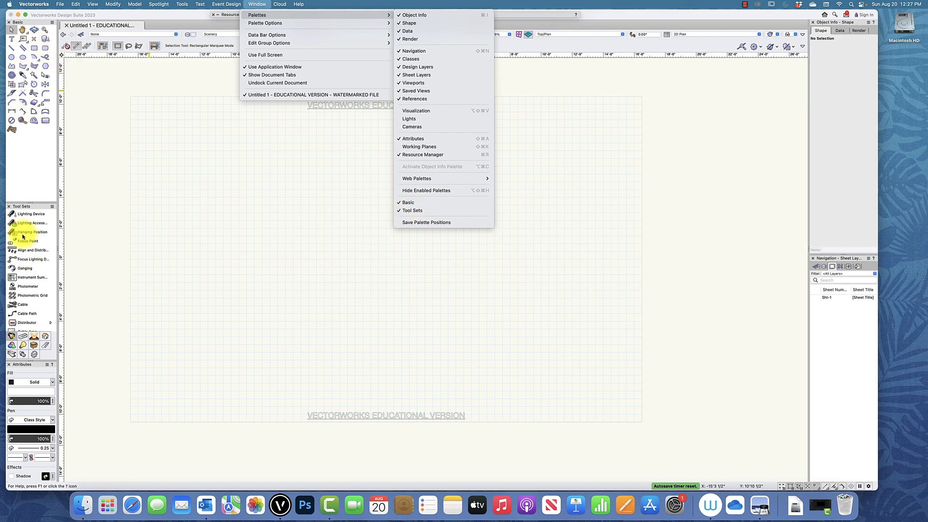
{"action": "left_click", "coordinate": [334, 162]}
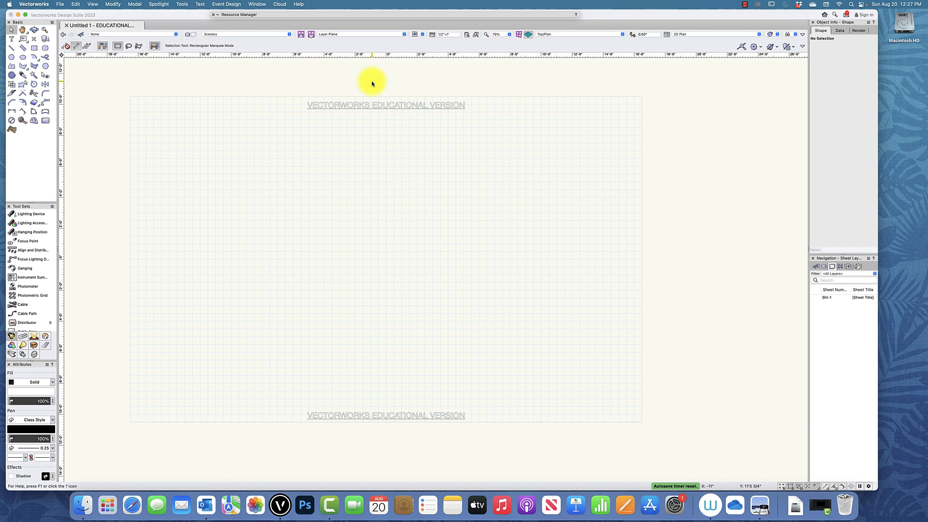
{"action": "mouse_move", "coordinate": [371, 83]}
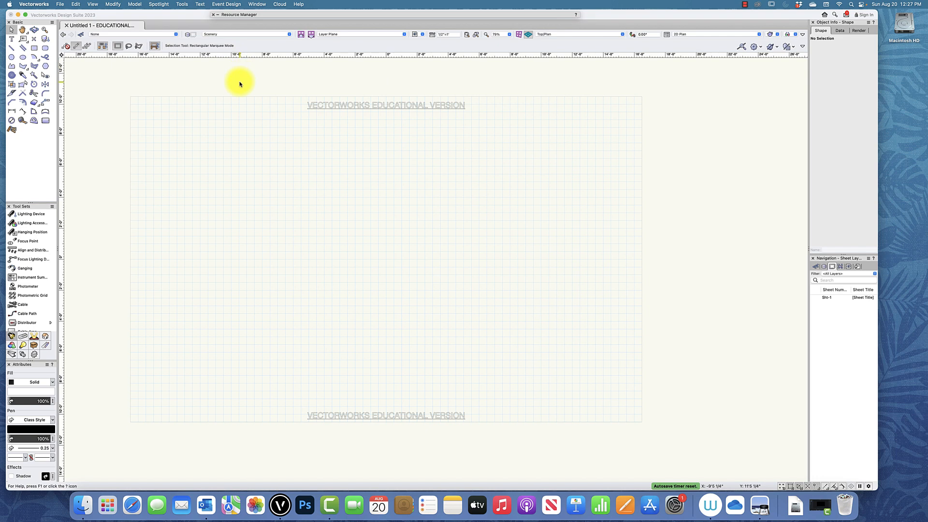
Save the current document as a Vectorworks template named "Vectorwoks Class 2023" in the Templates folder
{"action": "left_click", "coordinate": [61, 4]}
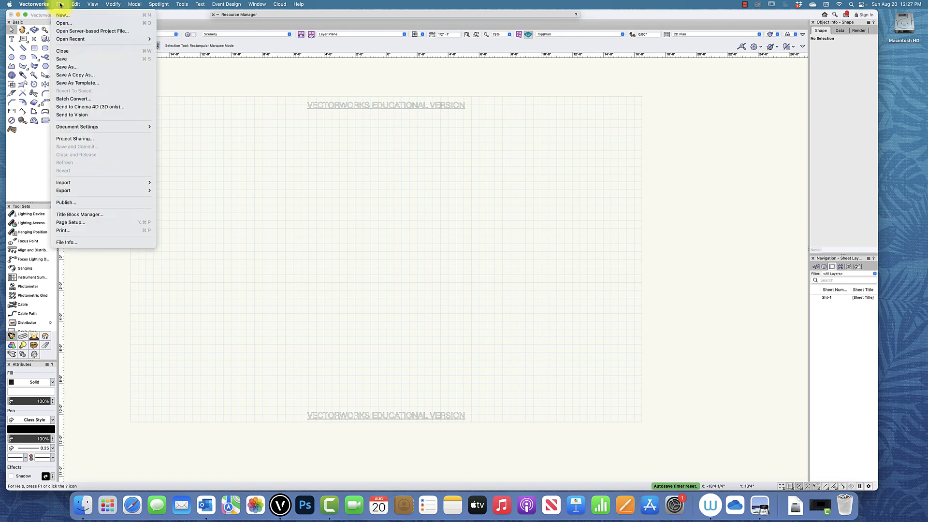
{"action": "left_click", "coordinate": [84, 84]}
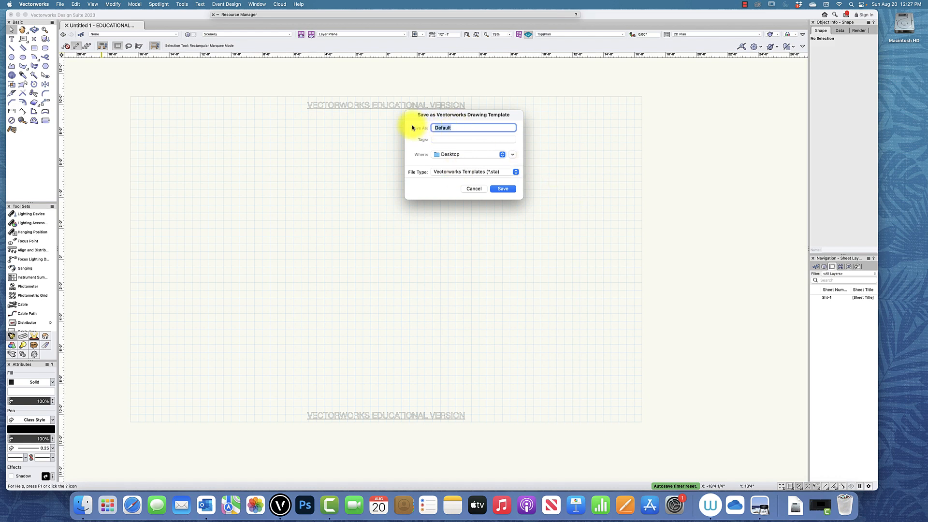
{"action": "type", "text": "Vectorworks Class 2023"}
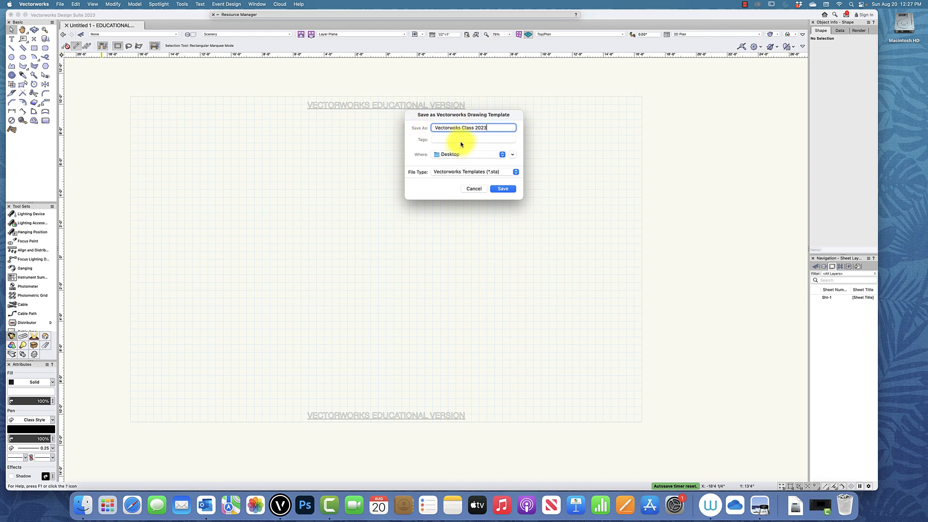
{"action": "left_click", "coordinate": [454, 155]}
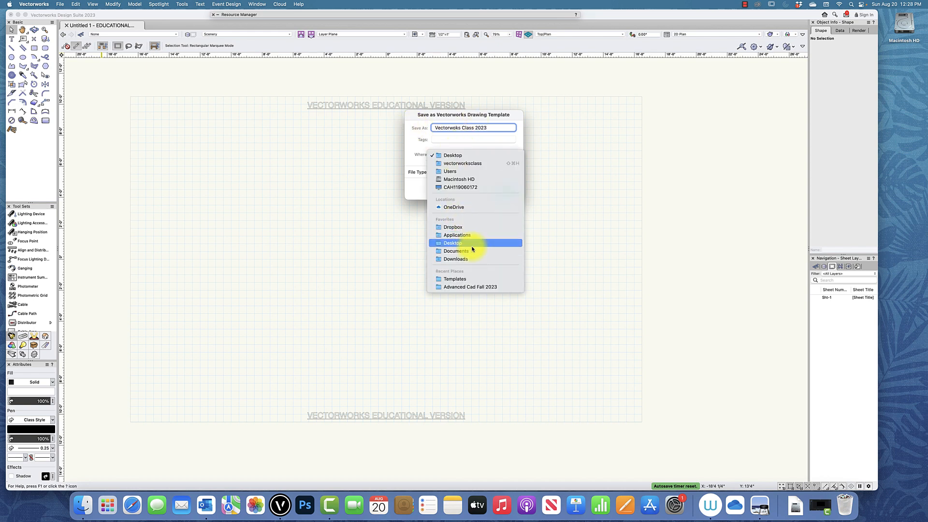
{"action": "left_click", "coordinate": [455, 279]}
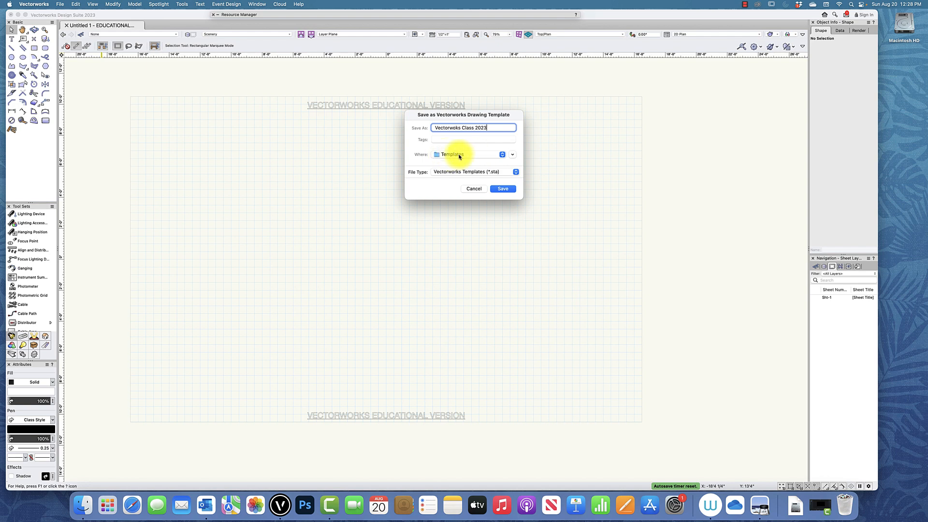
{"action": "left_click", "coordinate": [505, 188]}
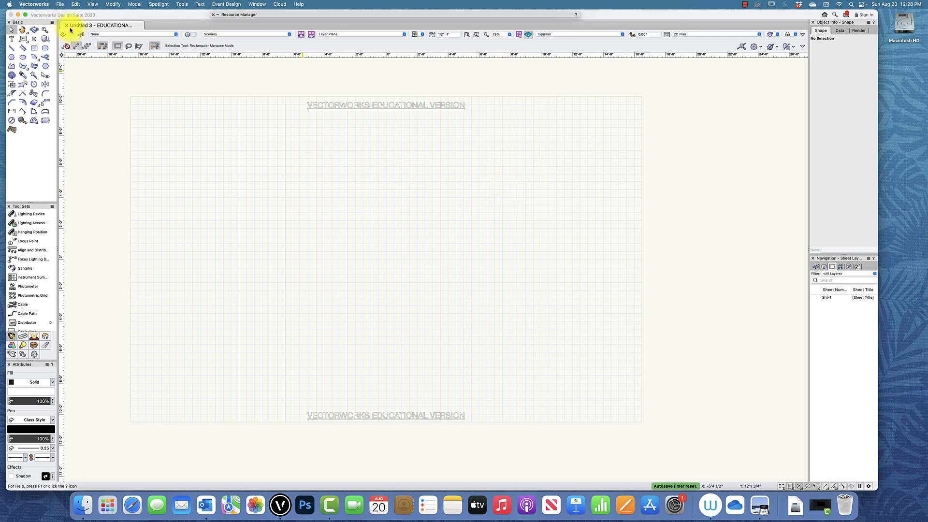
Close the open document and create a new one from the Vectorworks Class Fall 23.sta template, accepting the watermark notice
{"action": "left_click", "coordinate": [66, 25]}
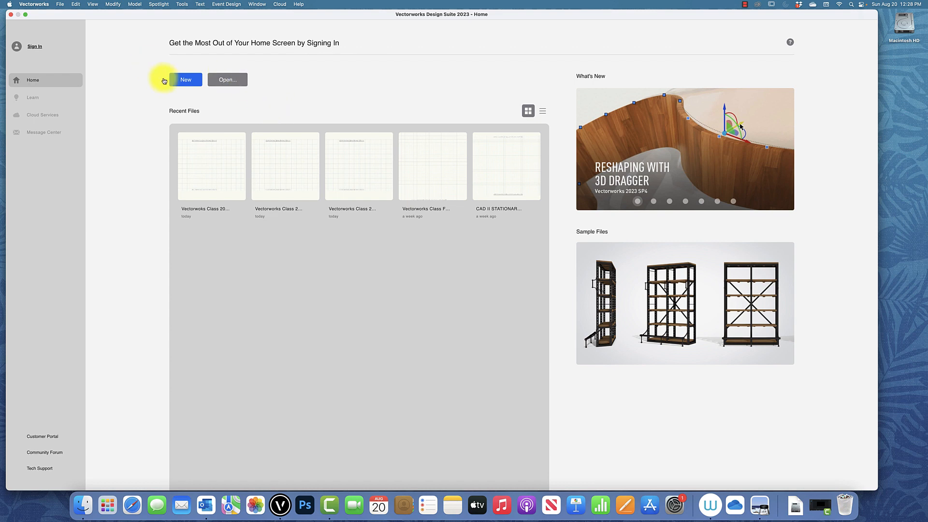
{"action": "left_click", "coordinate": [181, 79]}
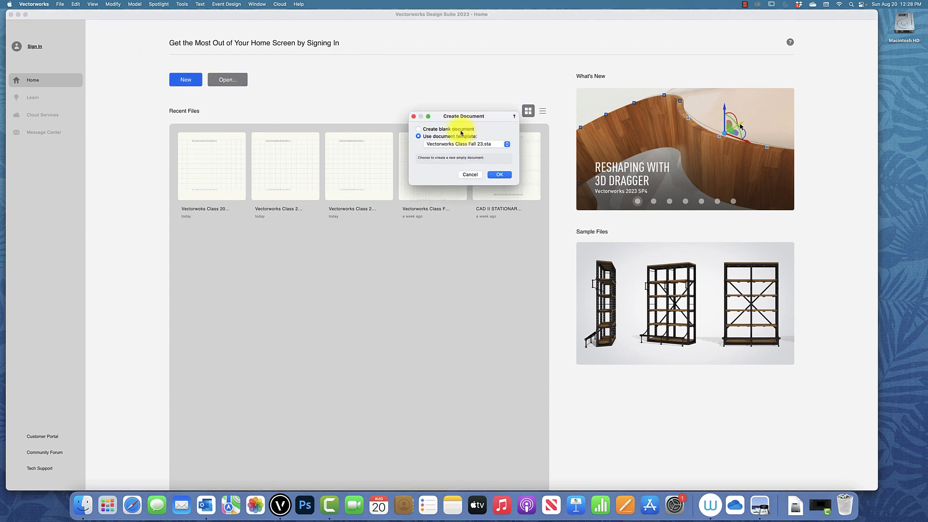
{"action": "left_click", "coordinate": [490, 144]}
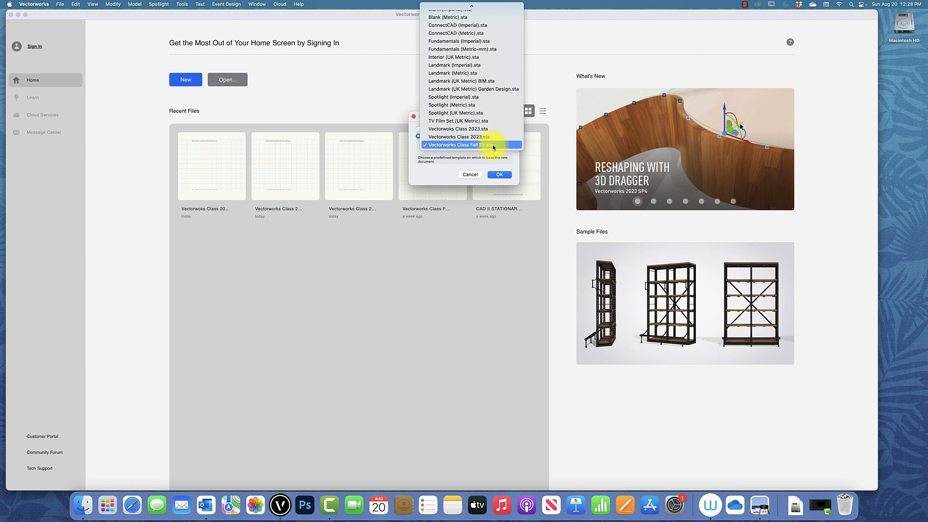
{"action": "left_click", "coordinate": [487, 145]}
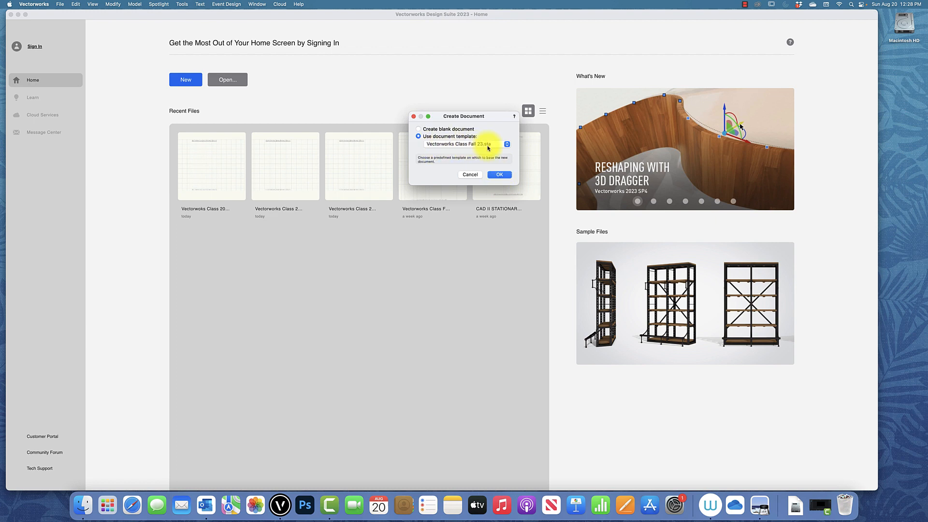
{"action": "left_click", "coordinate": [499, 175]}
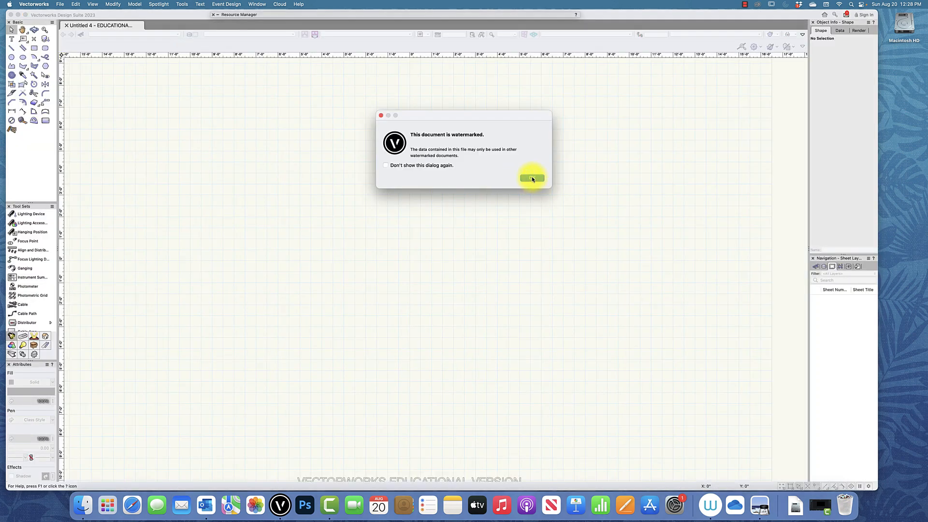
{"action": "left_click", "coordinate": [529, 178]}
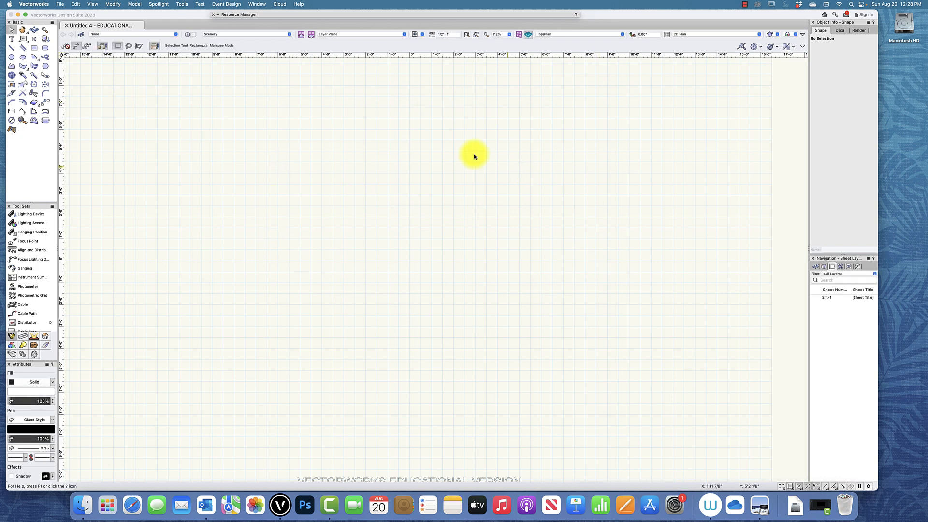